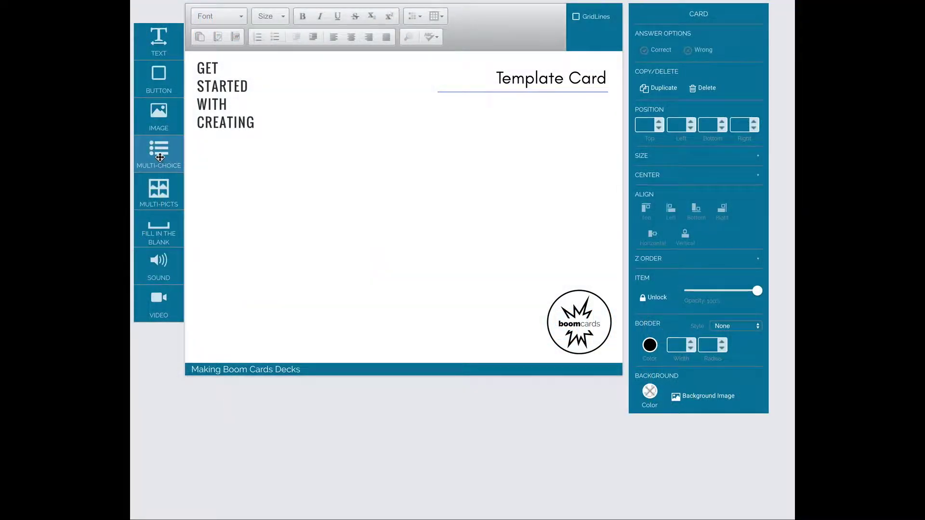
- Drag the Multi-Choice tool onto the Template Card to add a four-answer set
left_click_drag(159, 149, 328, 170)
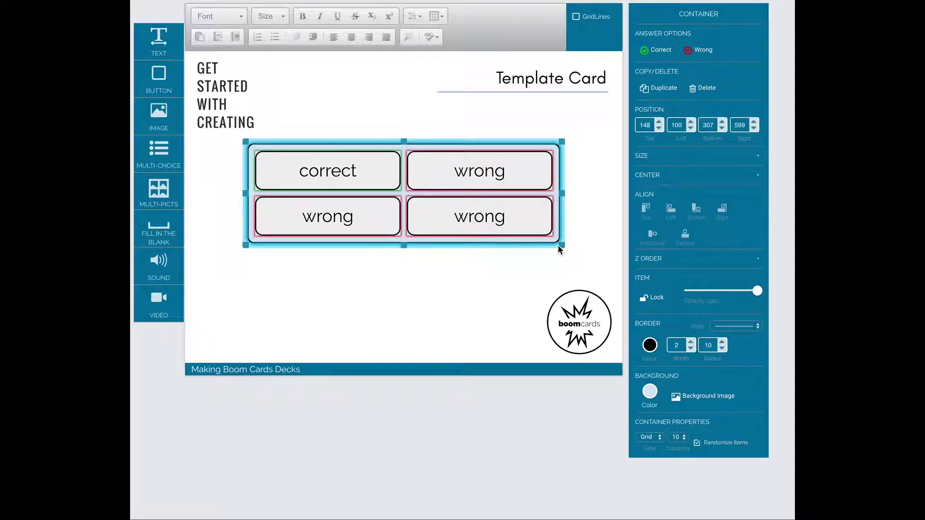
- Make the multi-choice container taller and move it left and lower on the card
left_click_drag(404, 247, 403, 306)
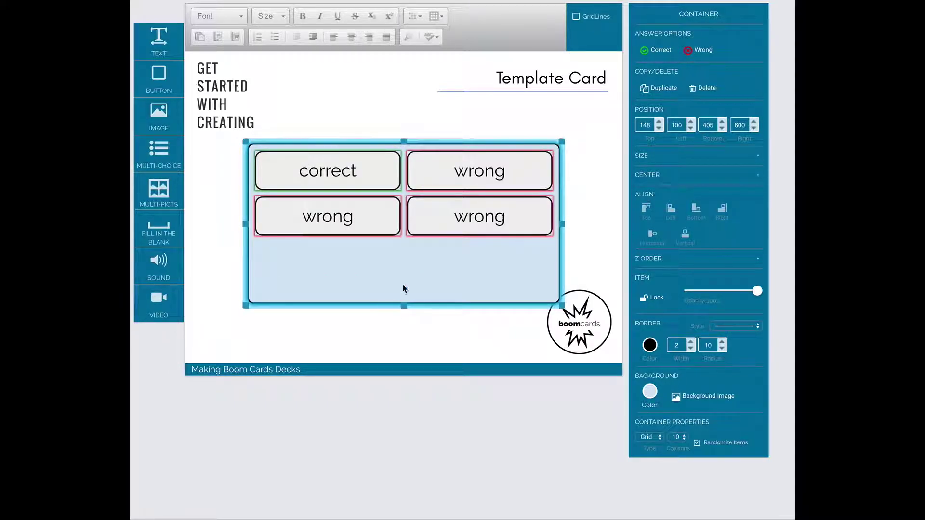
left_click_drag(422, 142, 388, 176)
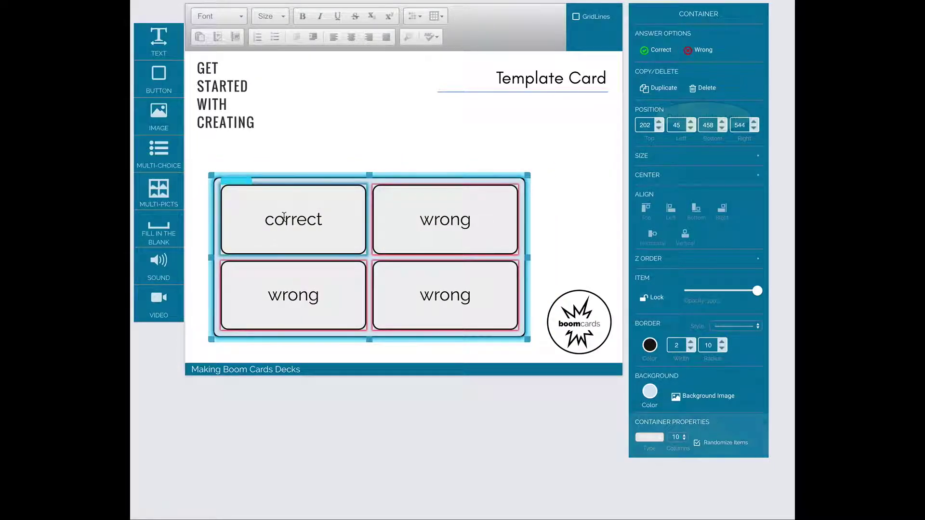
left_click(299, 220)
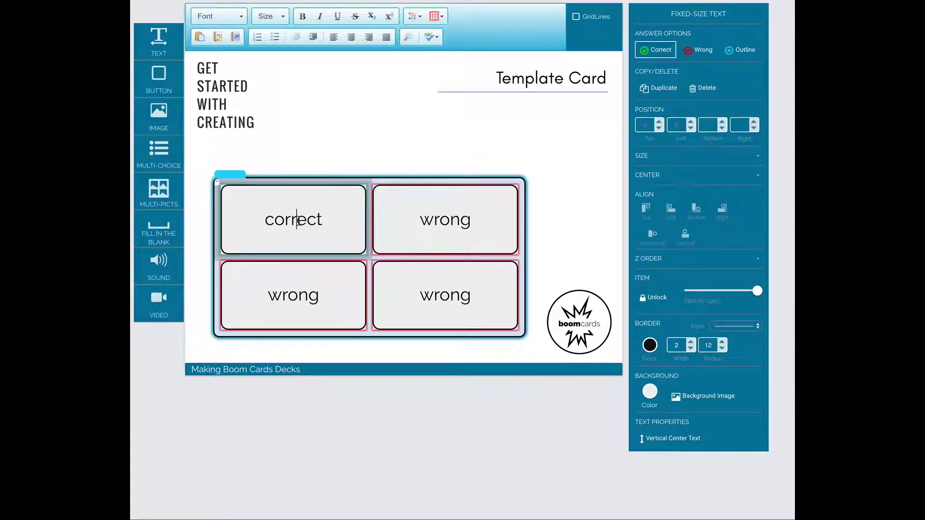
- Relabel the correct answer 'I AM SO CORRECT' and the top-right answer 'I AM SO INCORRECT'
double_click(299, 221)
key("BackSpace")
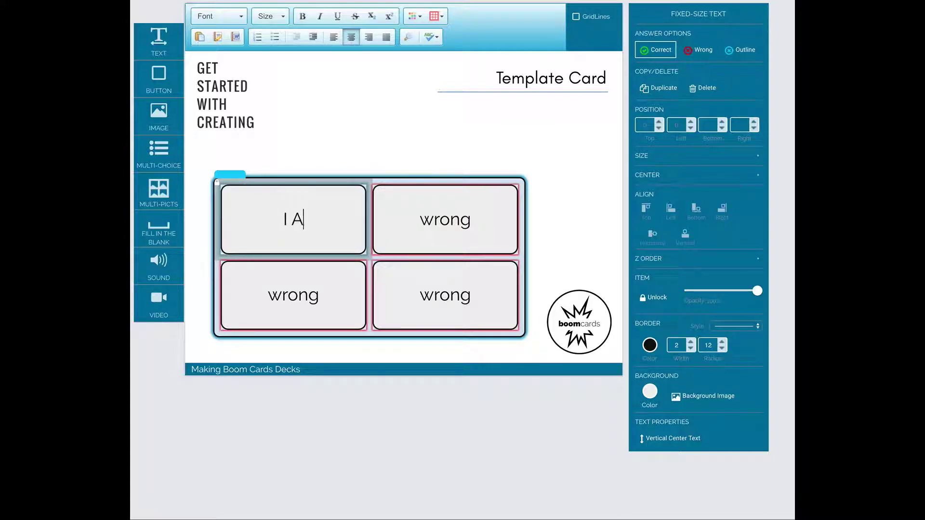
type("I AM SO CORRECT")
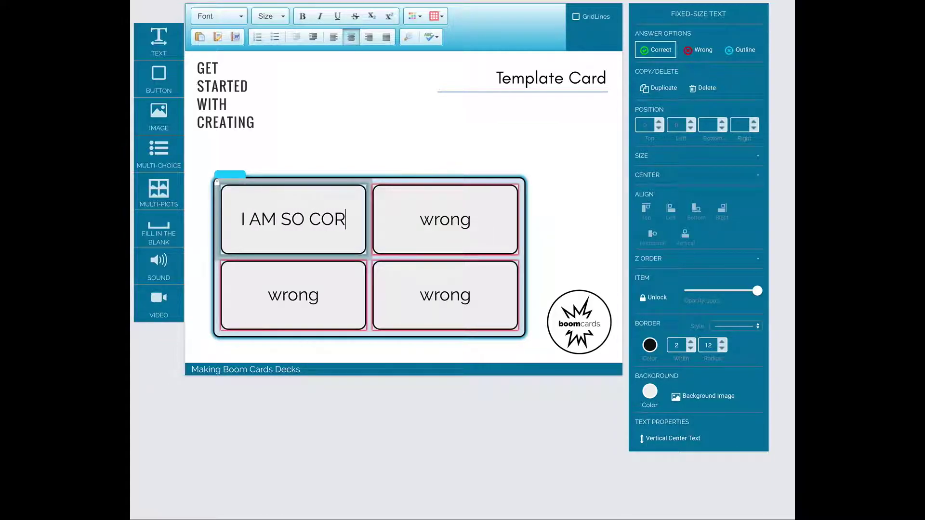
left_click(436, 215)
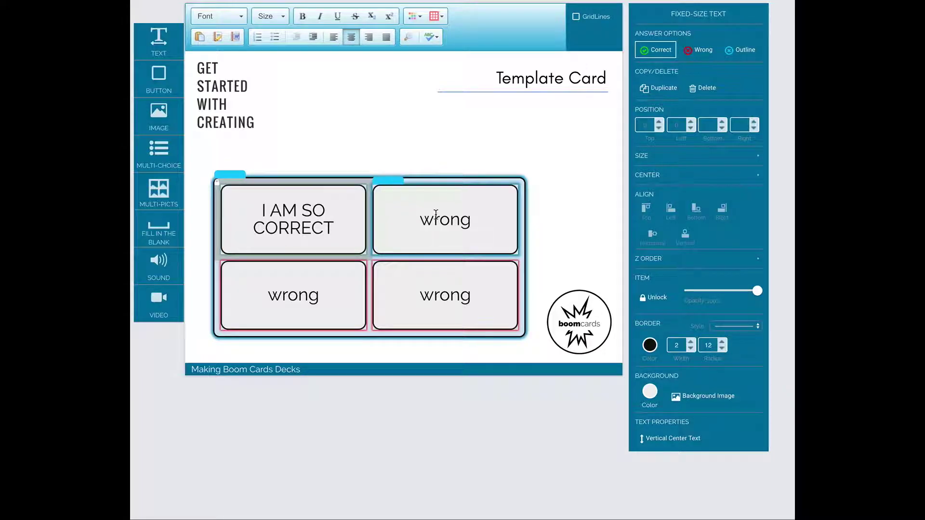
left_click(438, 220)
double_click(437, 220)
key("BackSpace")
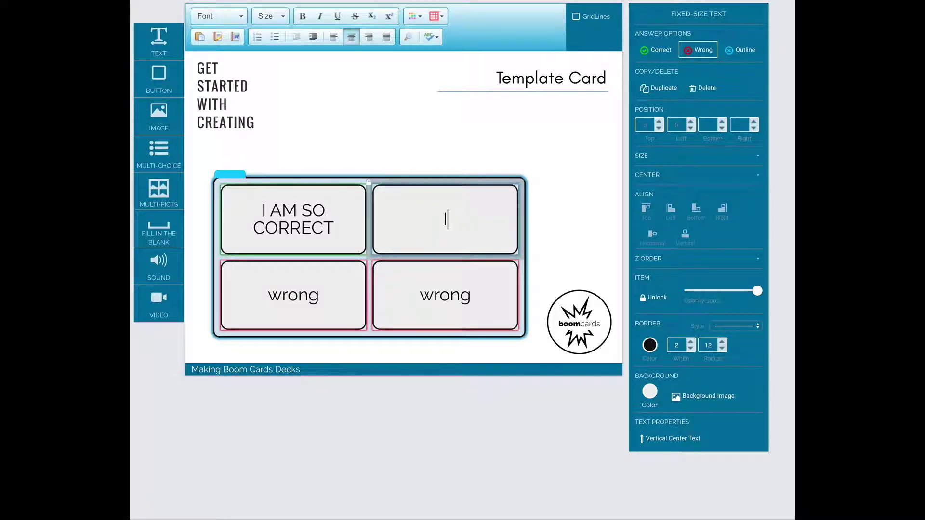
type("I AM SO INCORRECT")
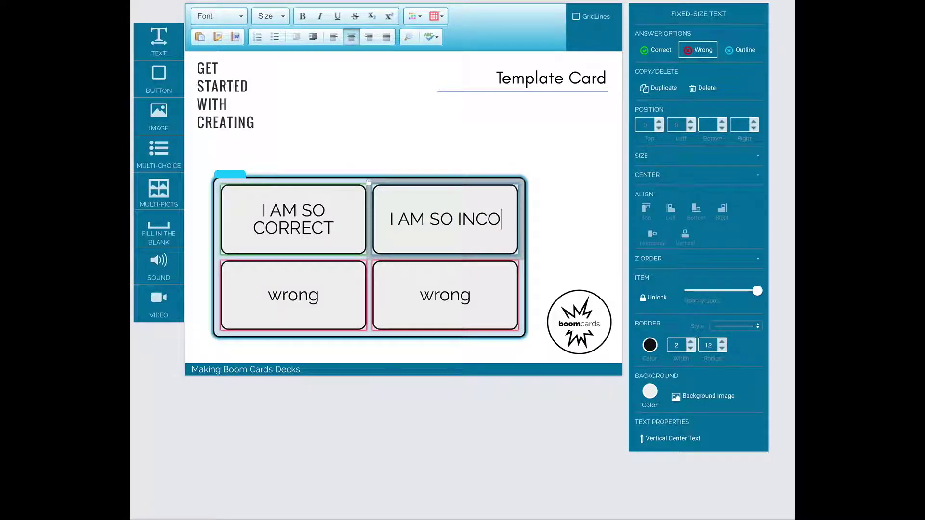
- Copy 'I AM SO INCORRECT' and paste it over the bottom-left answer's text
double_click(429, 224)
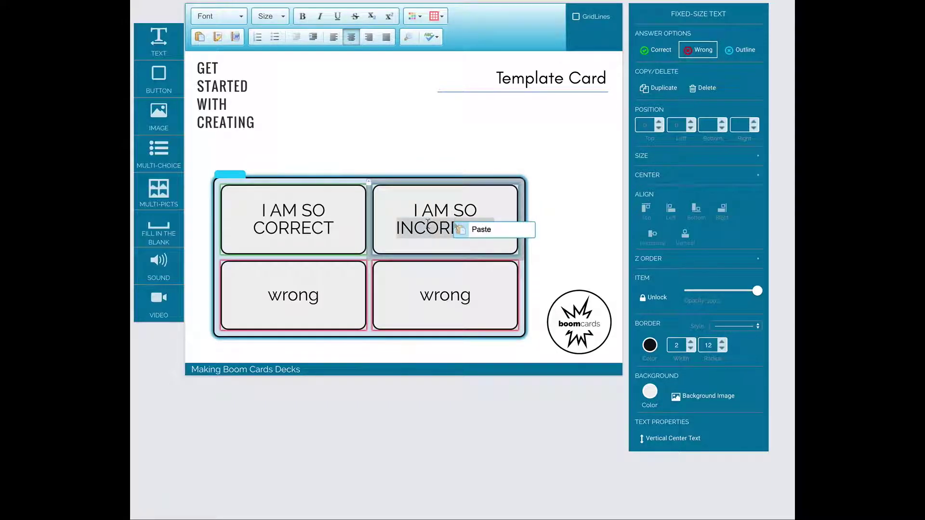
left_click_drag(489, 232, 414, 216)
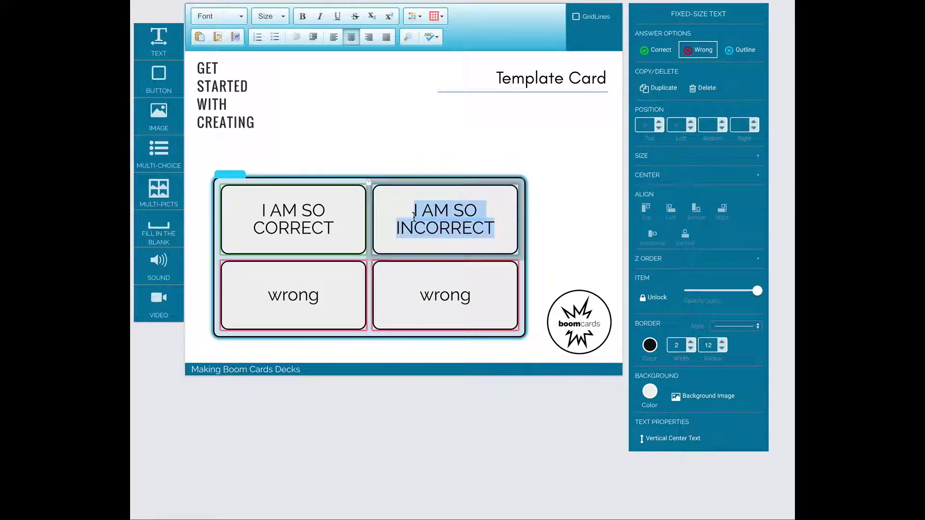
right_click(415, 212)
left_click(444, 236)
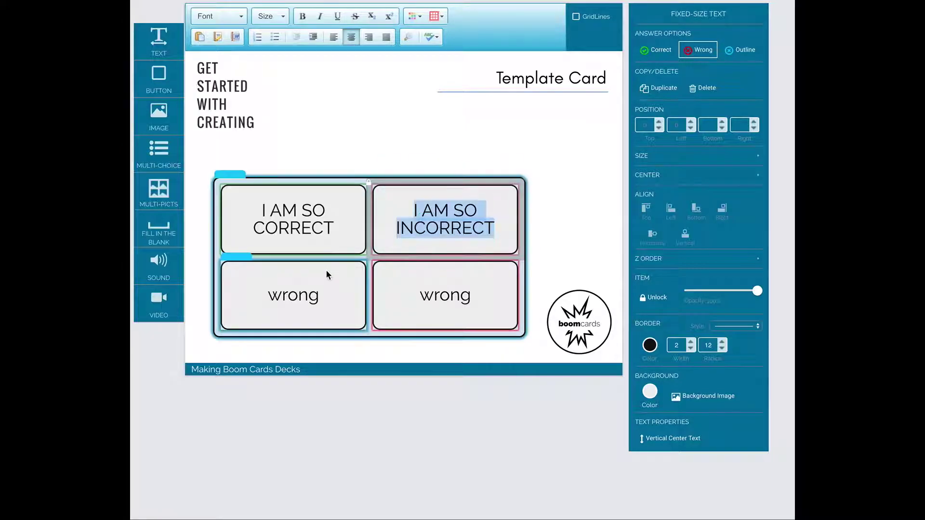
double_click(294, 299)
right_click(302, 301)
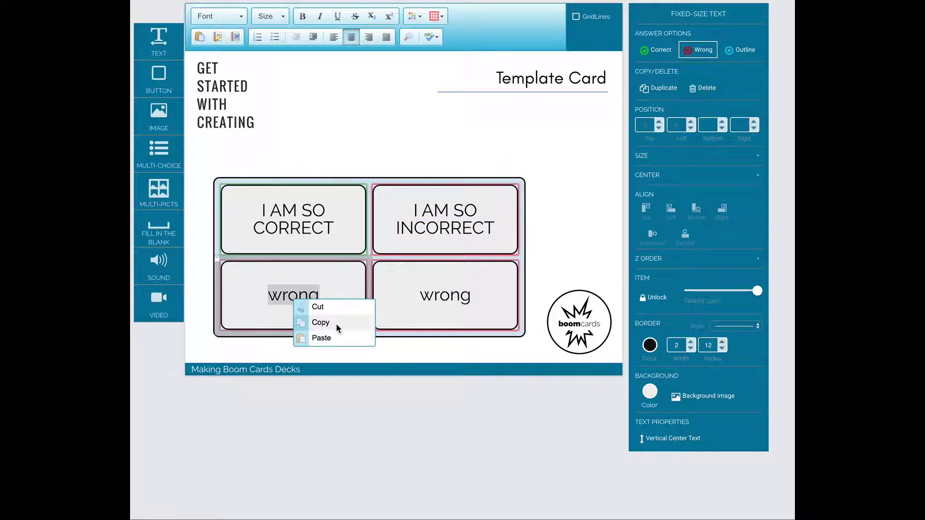
left_click(327, 338)
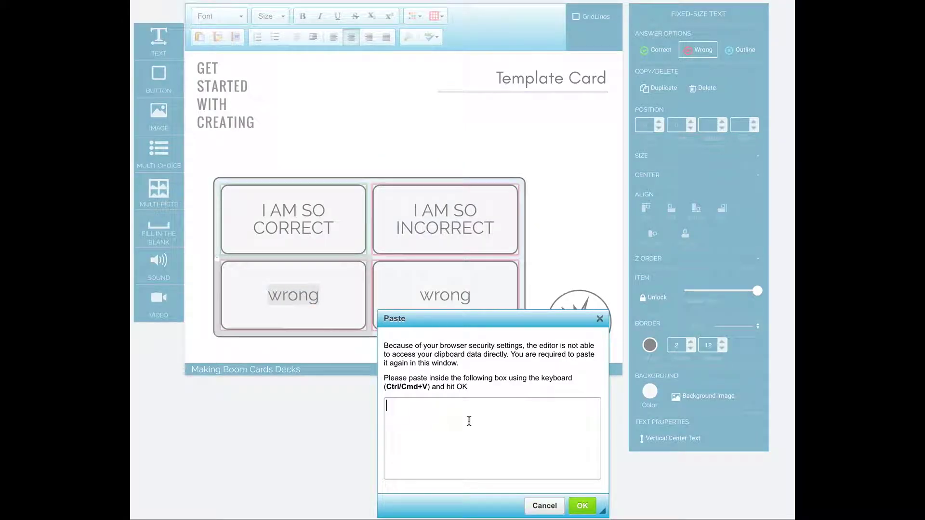
key("ctrl+v")
left_click(582, 505)
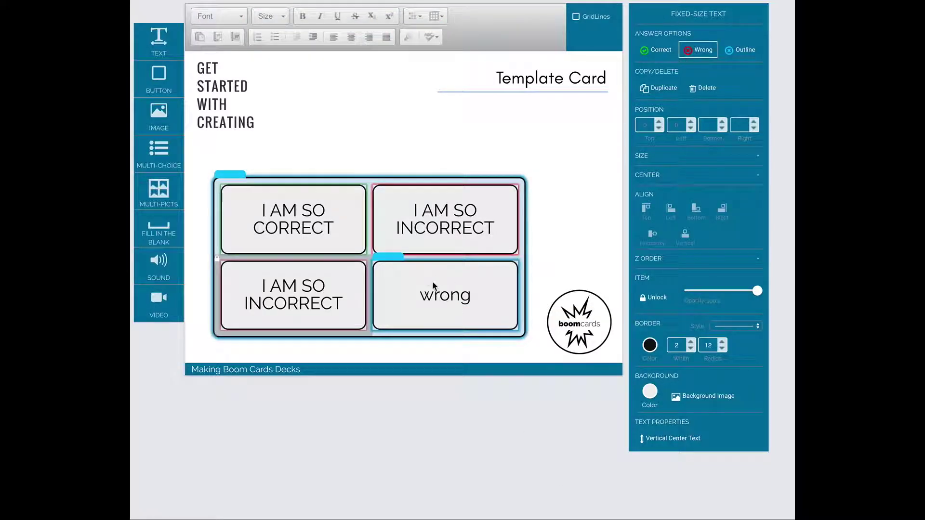
- Paste 'I AM SO INCORRECT' over the bottom-right answer's text
double_click(444, 290)
right_click(444, 290)
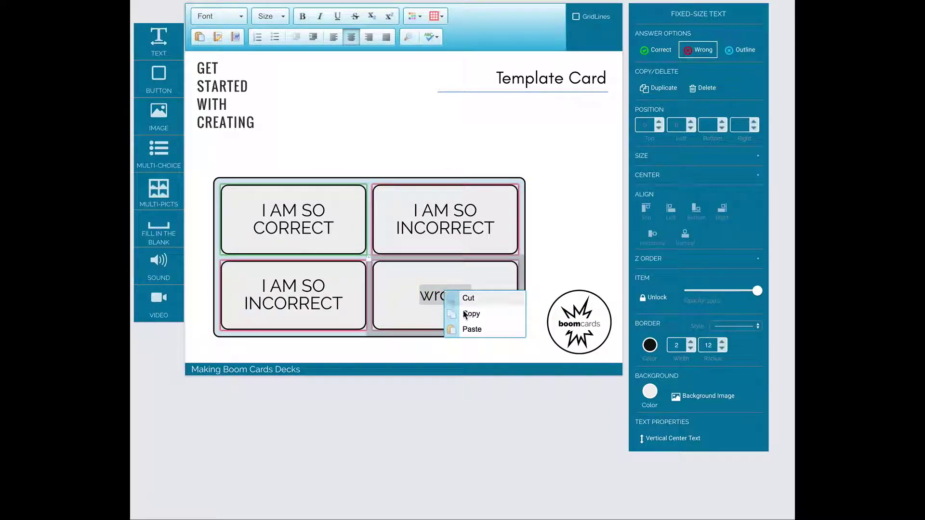
left_click(470, 328)
key("ctrl+v")
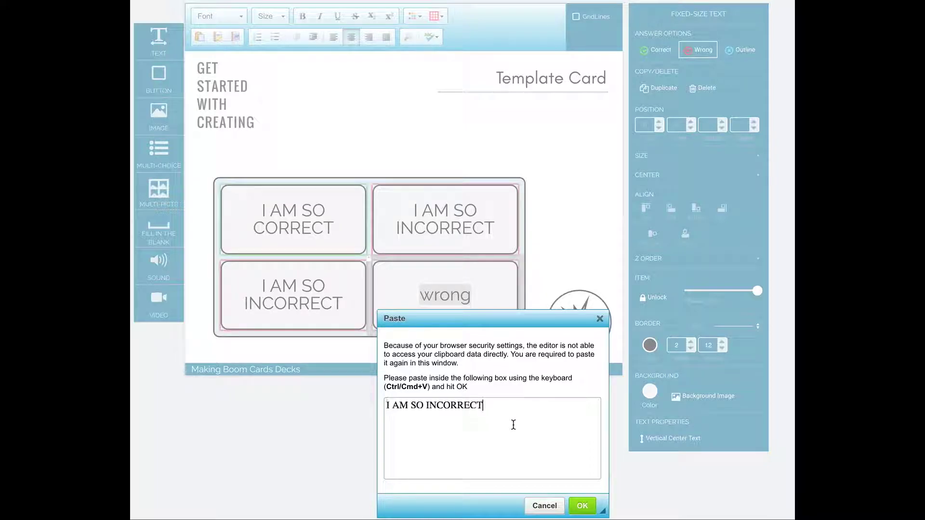
left_click(582, 506)
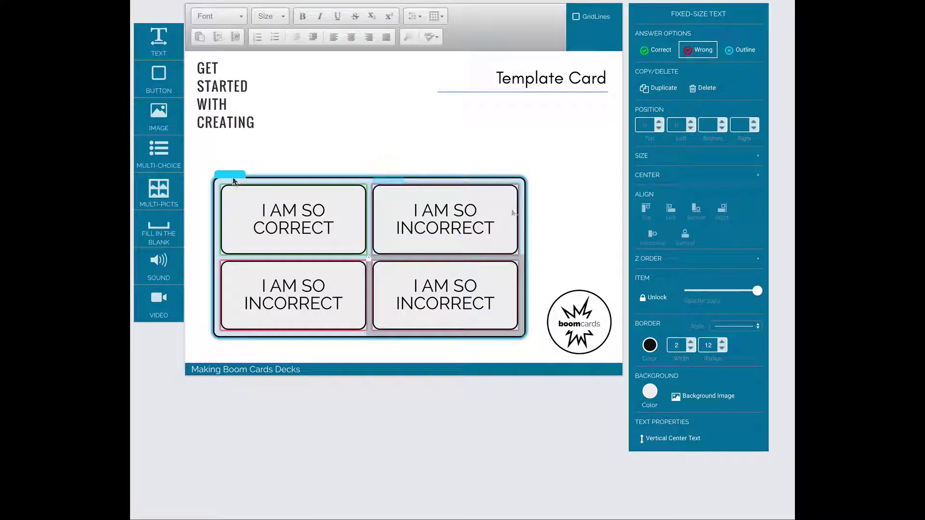
- Set the answer container's Type to Flow and stretch it taller
left_click(528, 256)
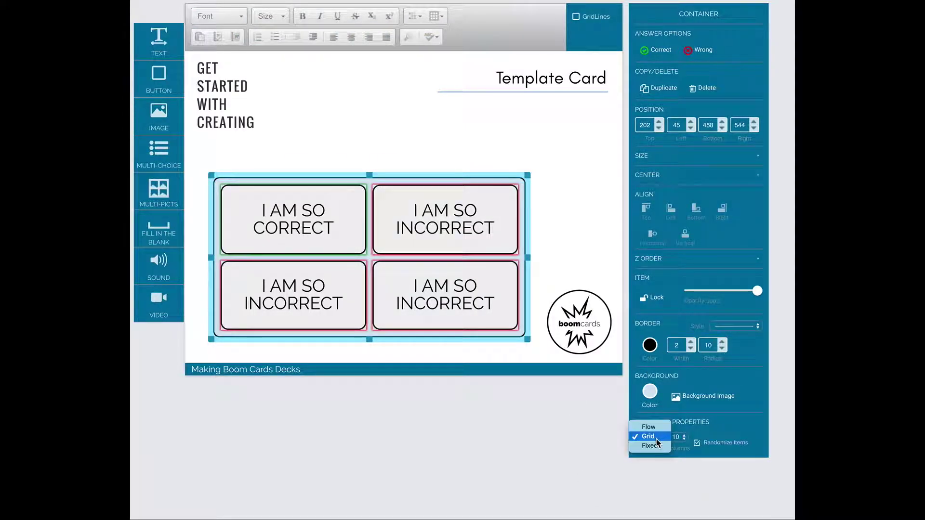
left_click(656, 428)
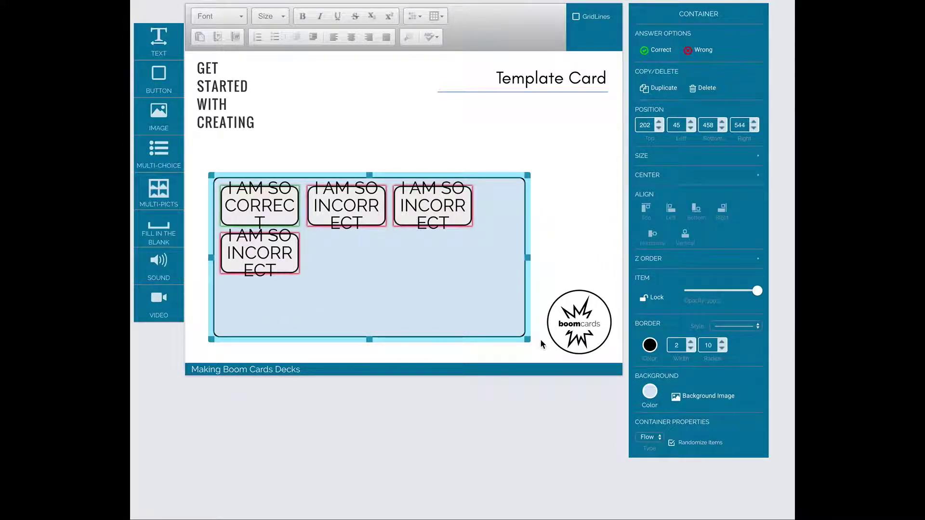
left_click_drag(527, 340, 520, 357)
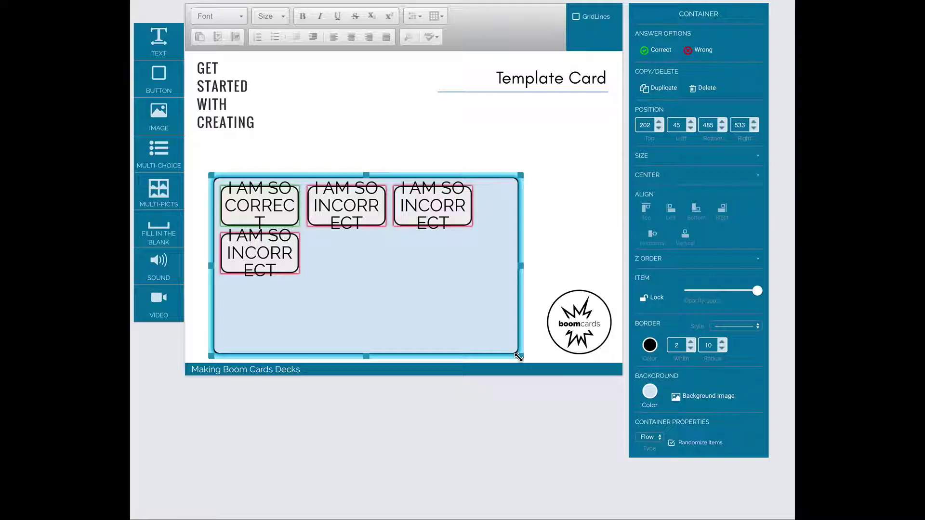
left_click(661, 442)
- Return the container to Grid, try 2 and 4 columns, settle on 7, and narrow it
left_click(648, 447)
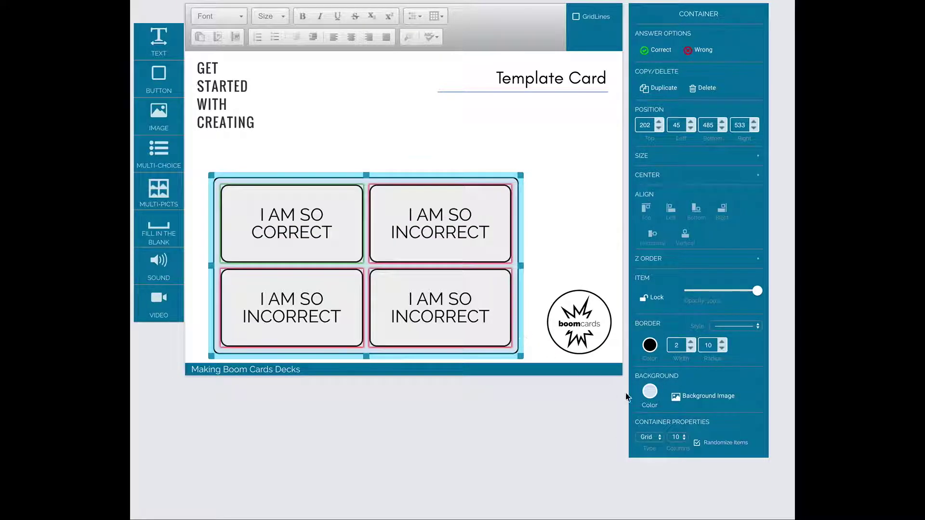
left_click(681, 437)
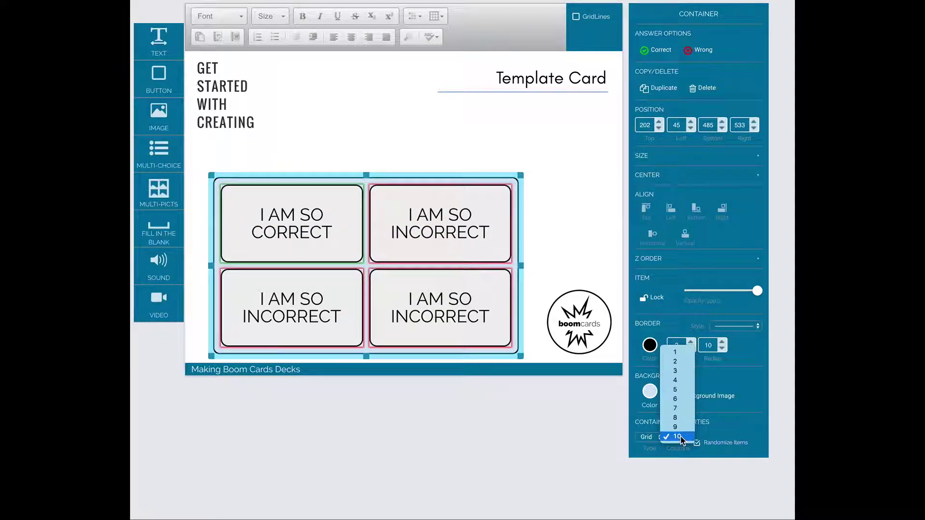
left_click(682, 363)
left_click_drag(521, 359, 557, 351)
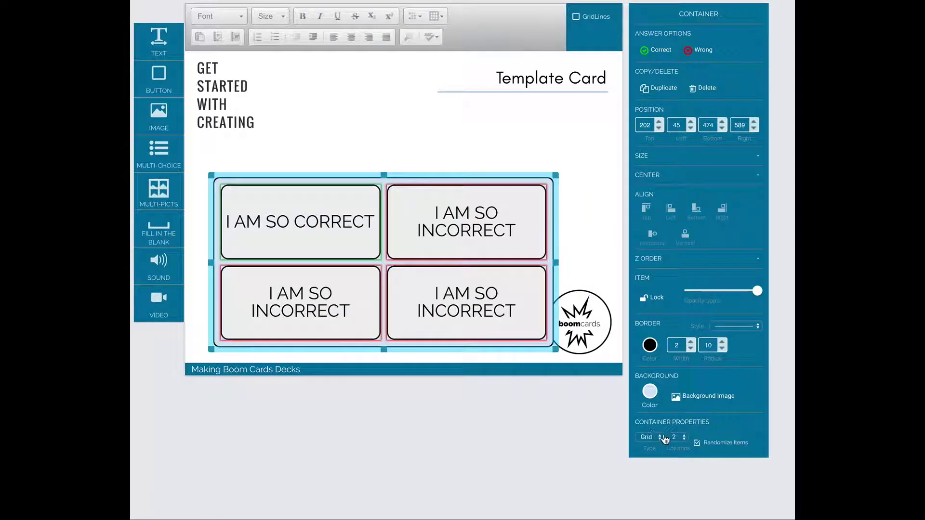
left_click(673, 439)
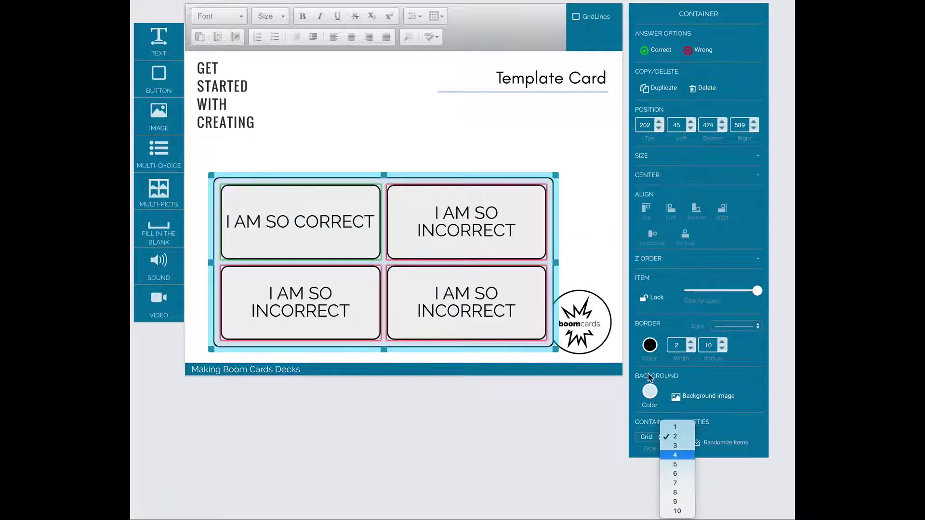
key("Return")
left_click_drag(556, 263, 597, 263)
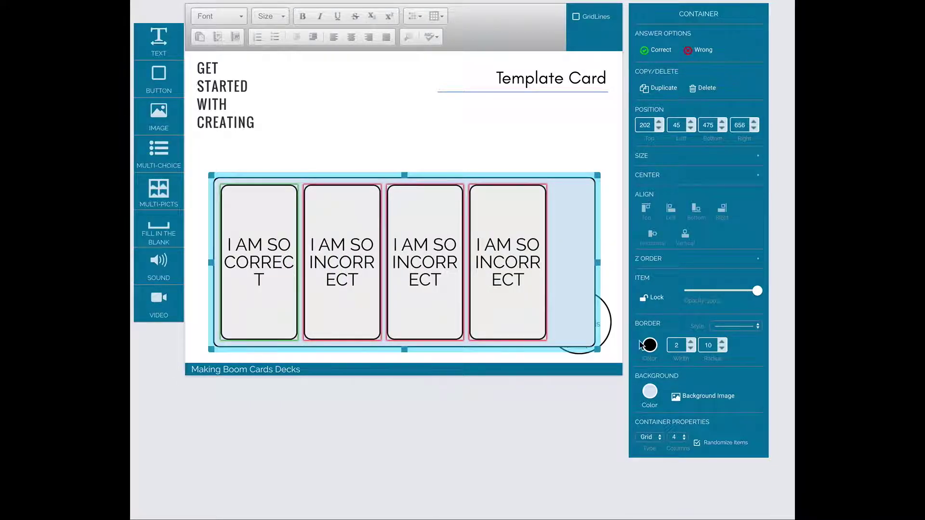
left_click(677, 437)
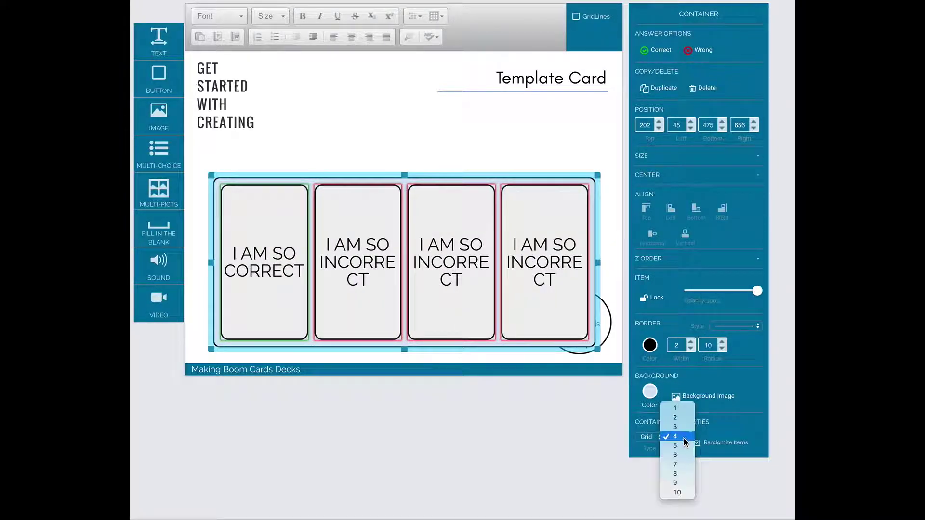
left_click(677, 463)
left_click_drag(598, 263, 534, 263)
- Set the container Type to Fixed, resize it, and reposition the INCORRECT answers inside it
left_click(652, 438)
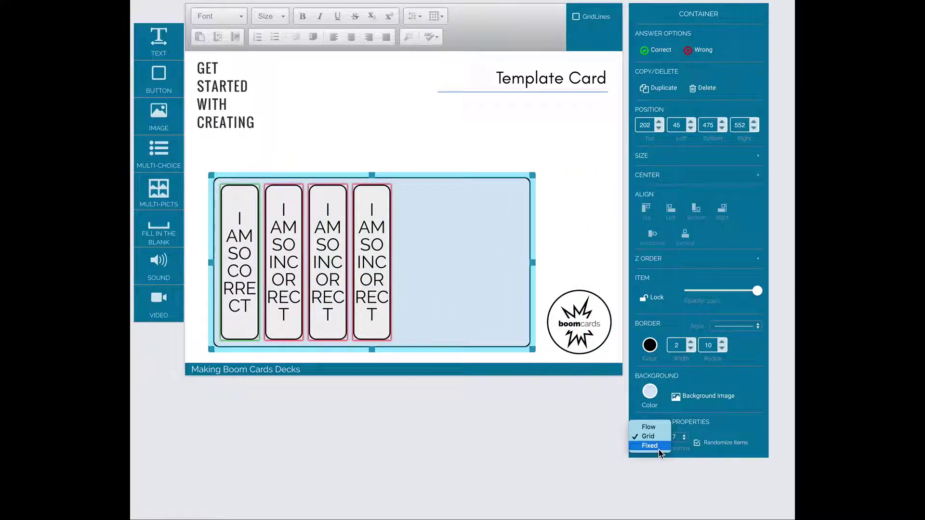
left_click(657, 449)
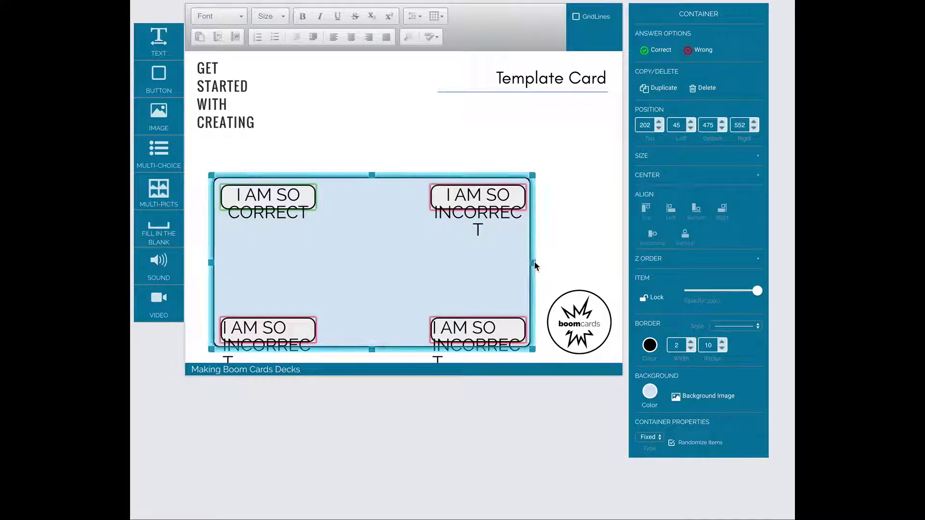
left_click_drag(533, 263, 510, 302)
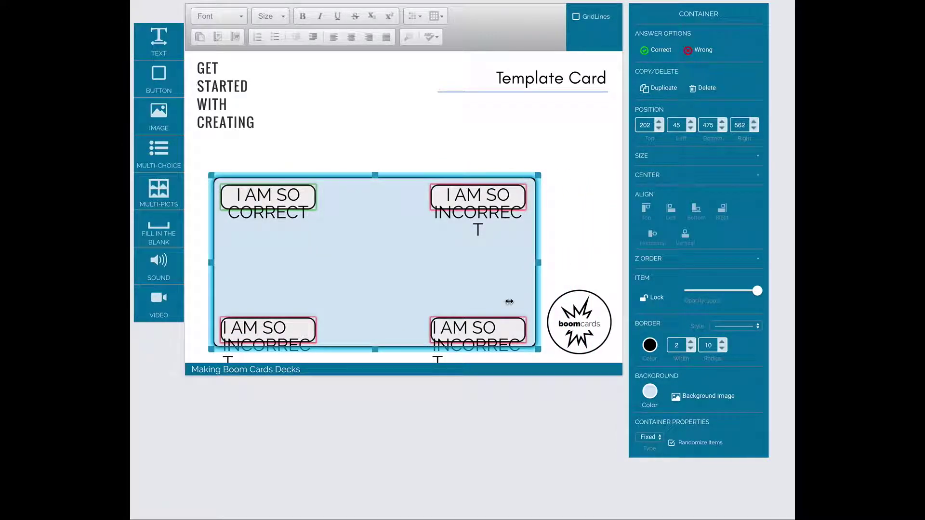
left_click_drag(374, 349, 394, 331)
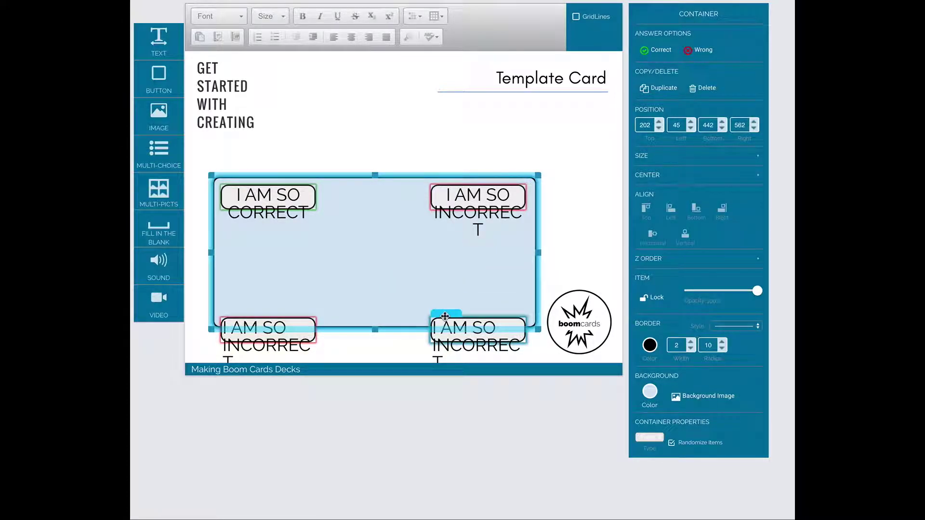
left_click_drag(445, 317, 435, 278)
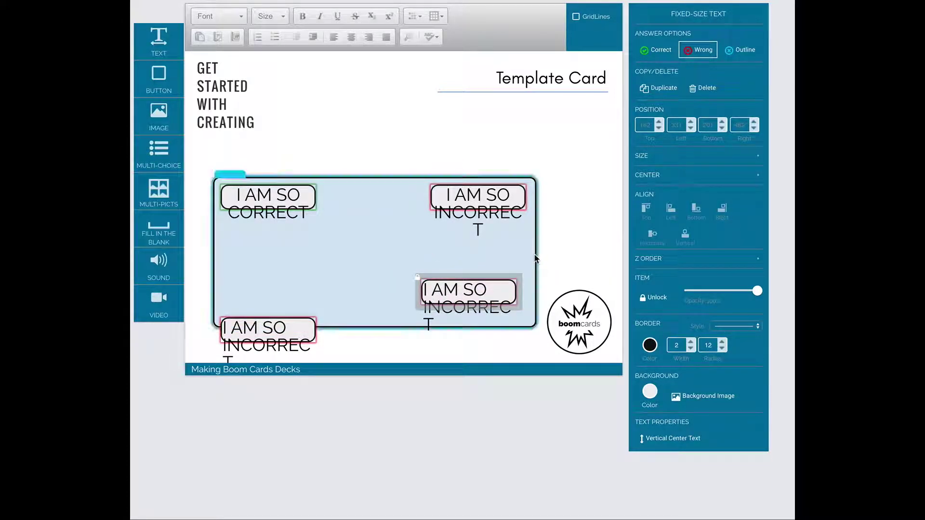
left_click_drag(536, 258, 635, 251)
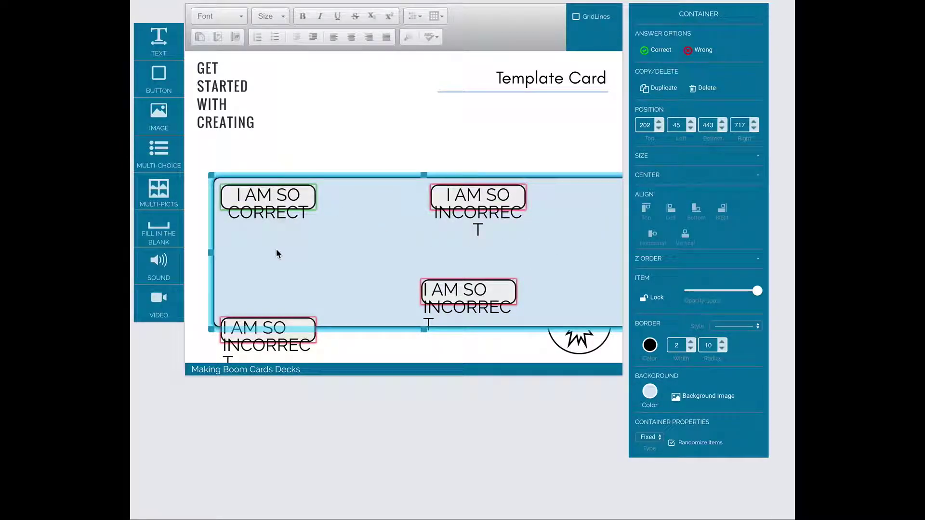
left_click_drag(236, 319, 297, 257)
left_click_drag(434, 284, 532, 260)
- Delete the text answer container and add an enlarged, repositioned MULTI-PICTS container
key("Delete")
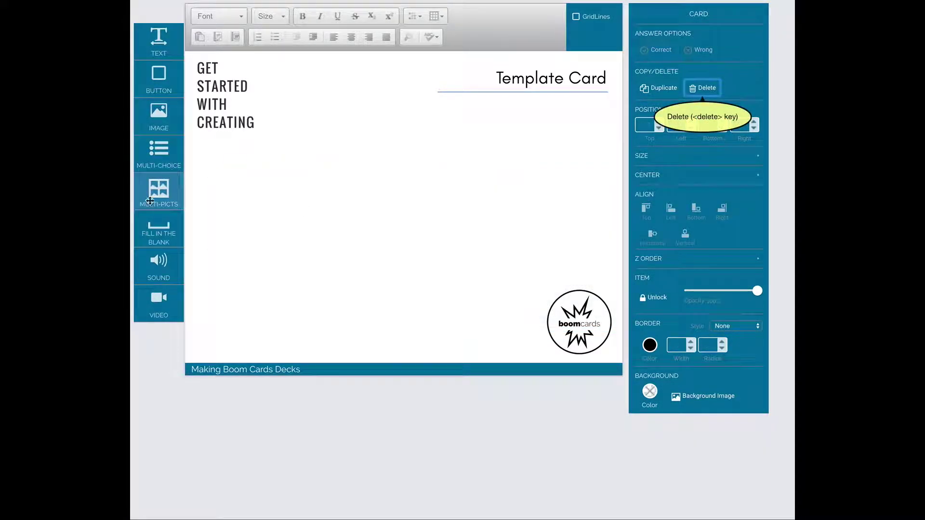
left_click_drag(158, 190, 262, 180)
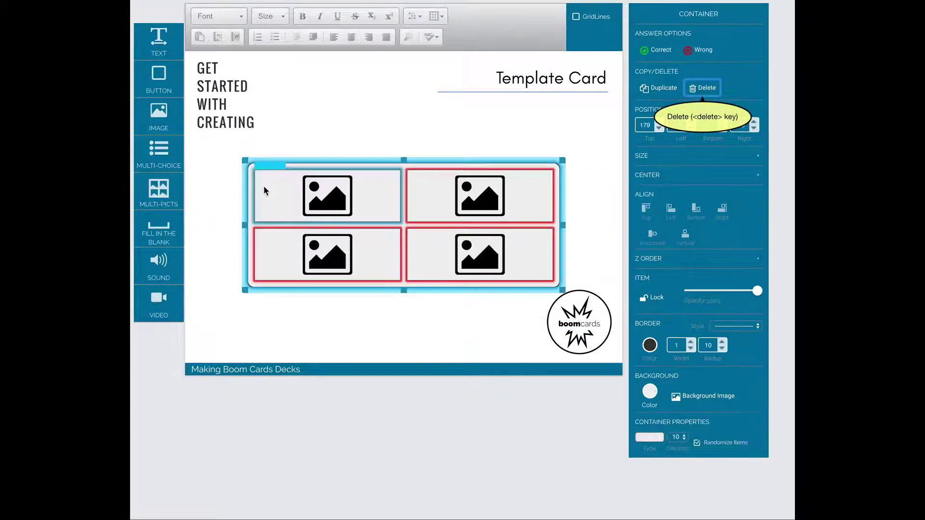
left_click_drag(245, 293, 193, 334)
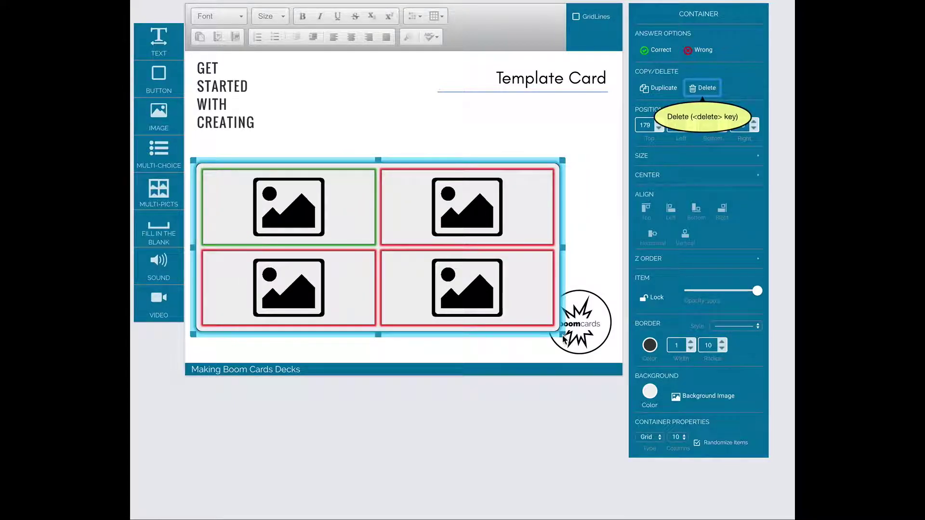
left_click_drag(559, 337, 542, 354)
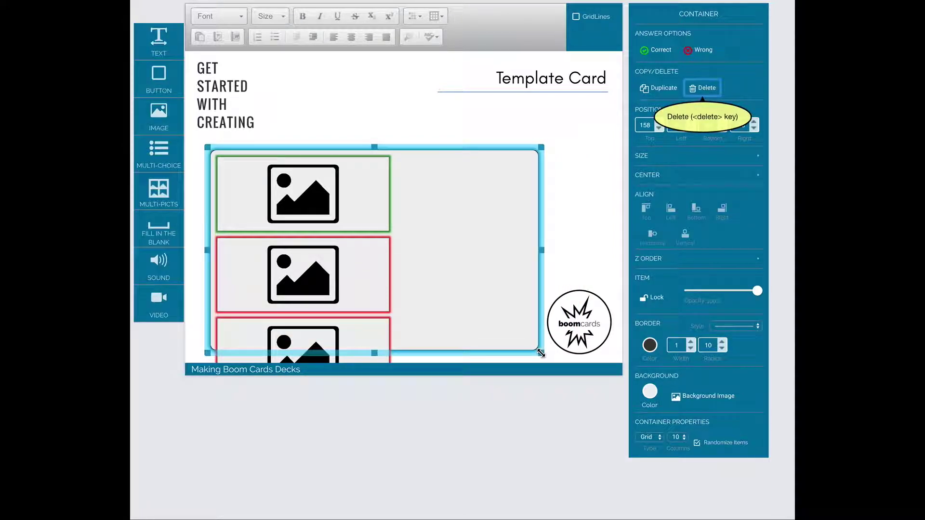
- Set the picture container Type to Fixed and enlarge the top-left picture
left_click(660, 439)
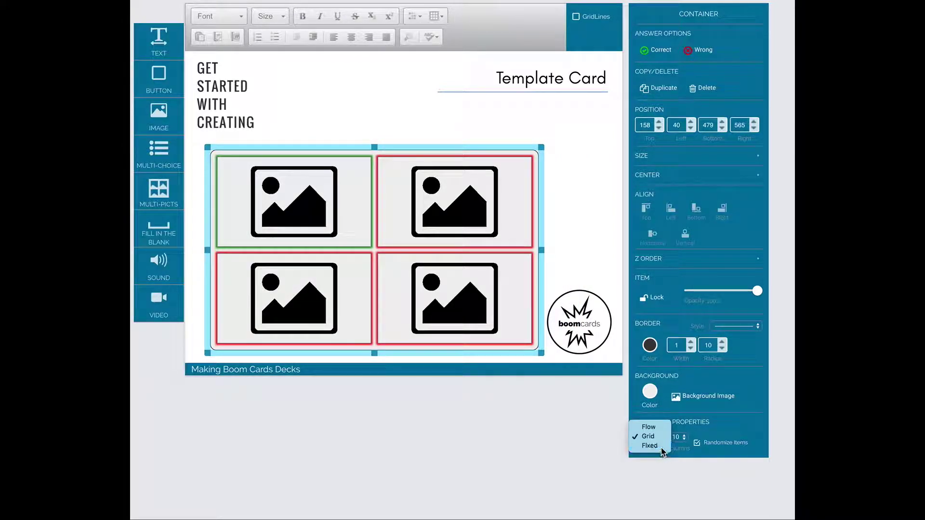
left_click(662, 448)
left_click(282, 178)
left_click_drag(314, 181, 306, 234)
left_click(278, 213)
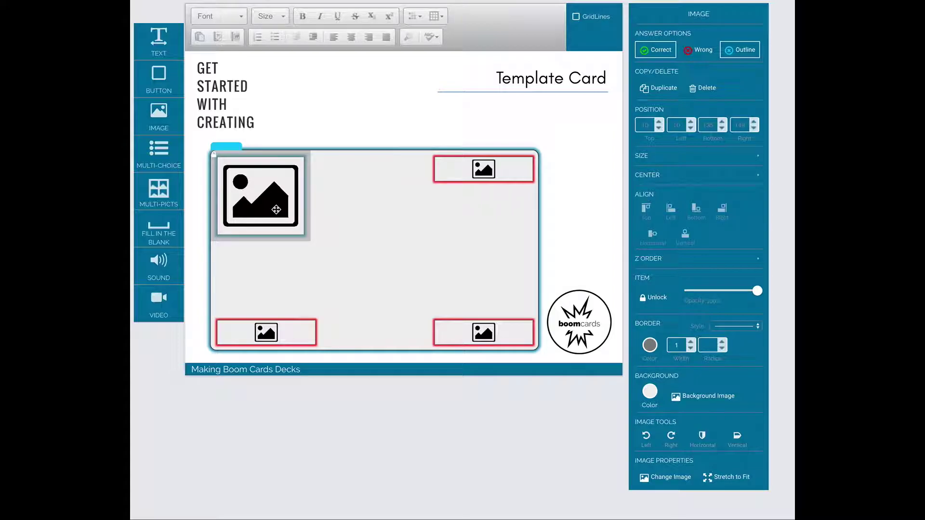
- Put the apple image in the top-left and enlarged bottom-right spots, and enlarge the top-right spot
double_click(276, 210)
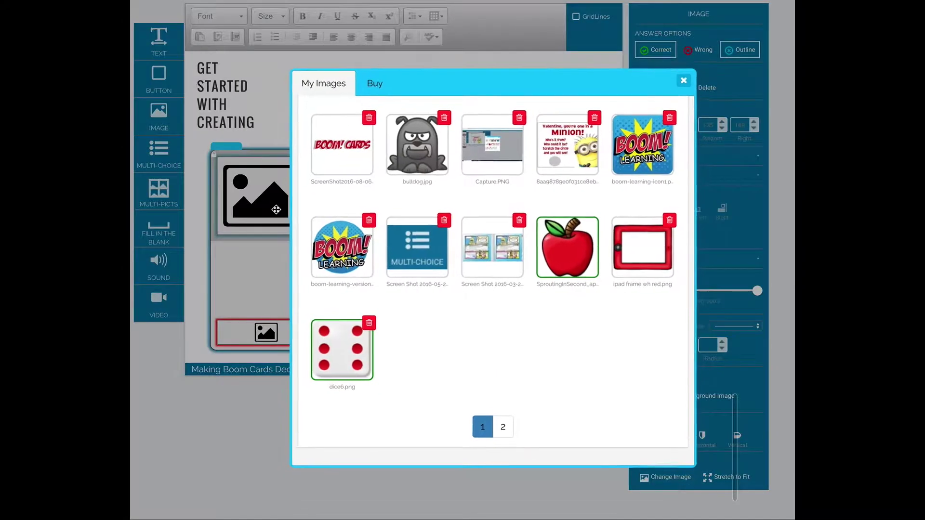
left_click(568, 248)
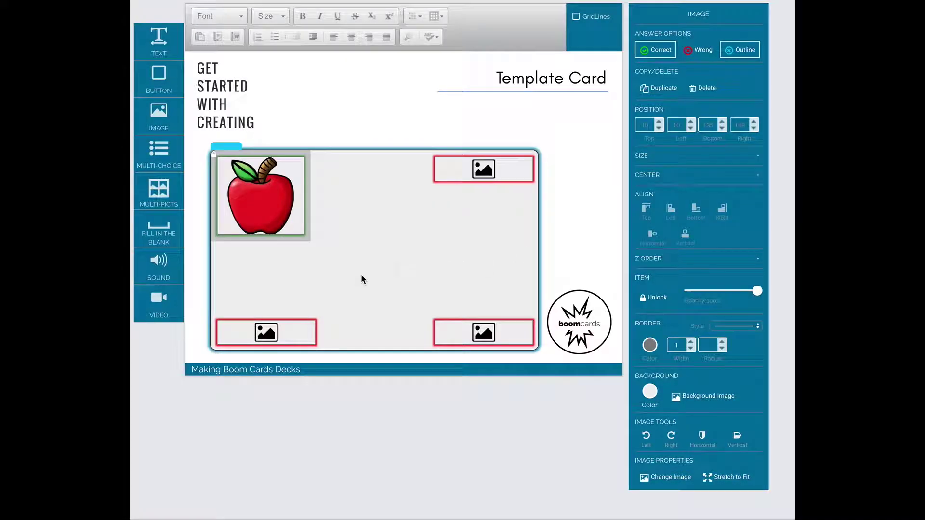
left_click(437, 322)
left_click_drag(435, 318, 420, 267)
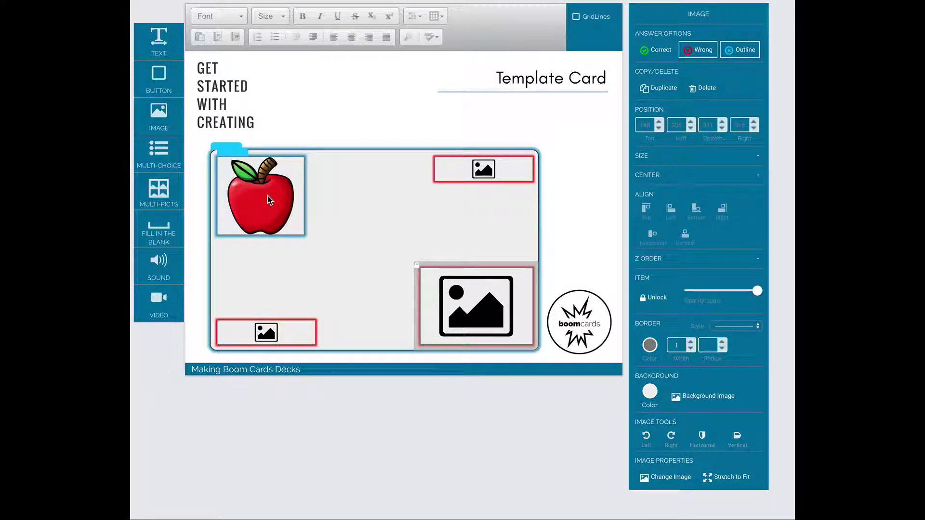
double_click(479, 297)
left_click(552, 254)
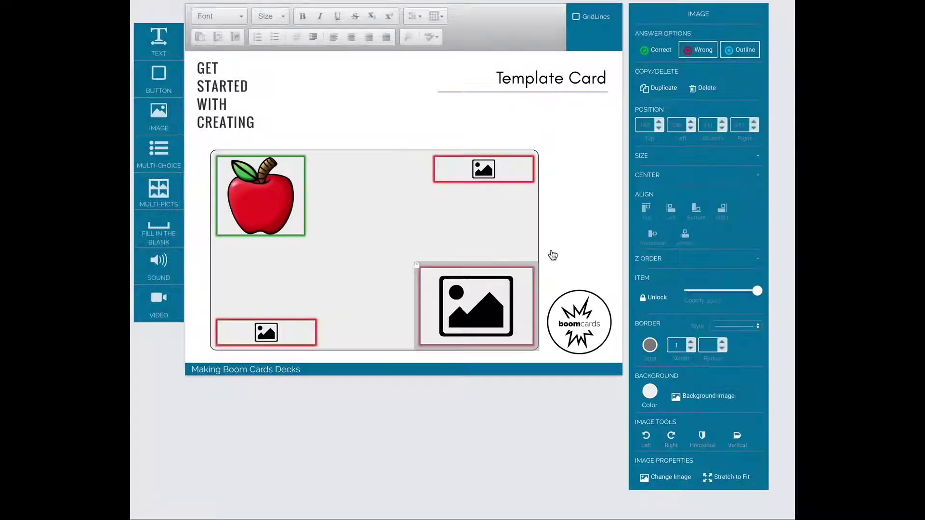
left_click(437, 187)
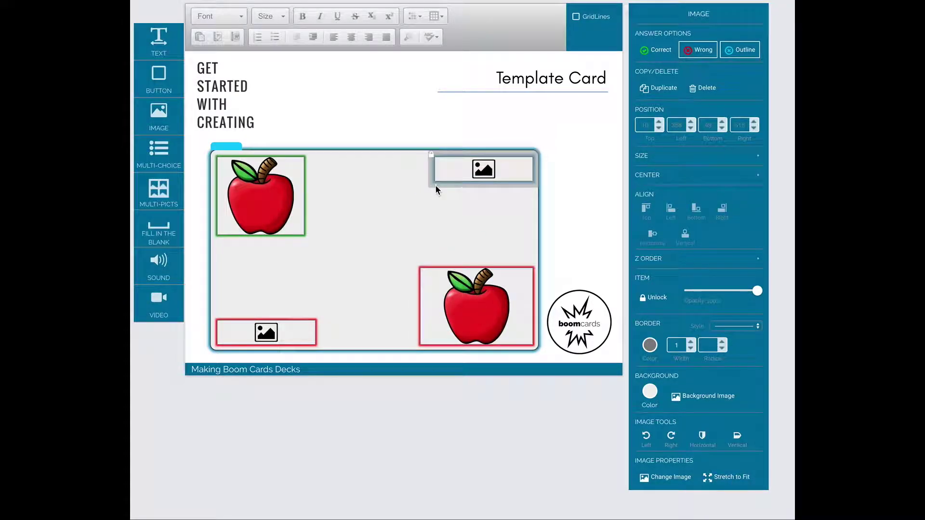
left_click_drag(436, 184, 423, 239)
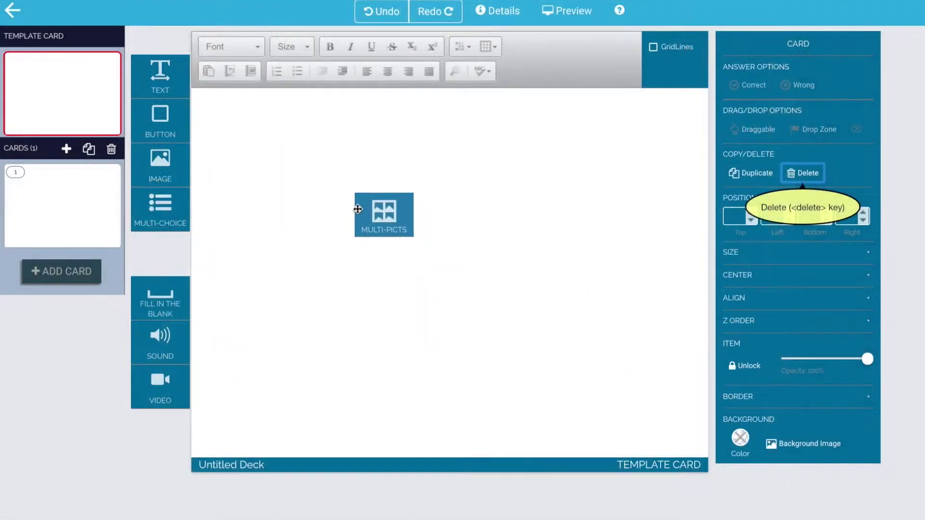
- Add a four-picture container to the card and set its Type to Fixed
left_click_drag(358, 209, 327, 214)
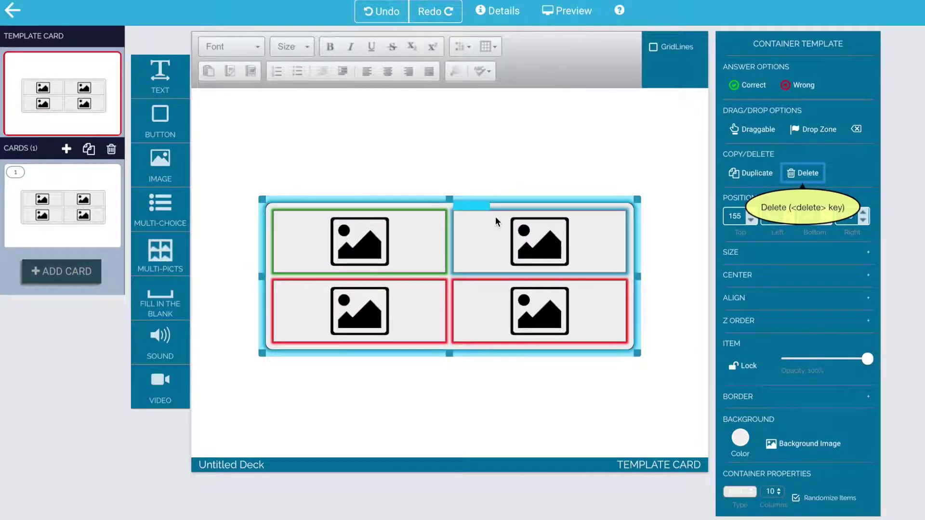
left_click(746, 497)
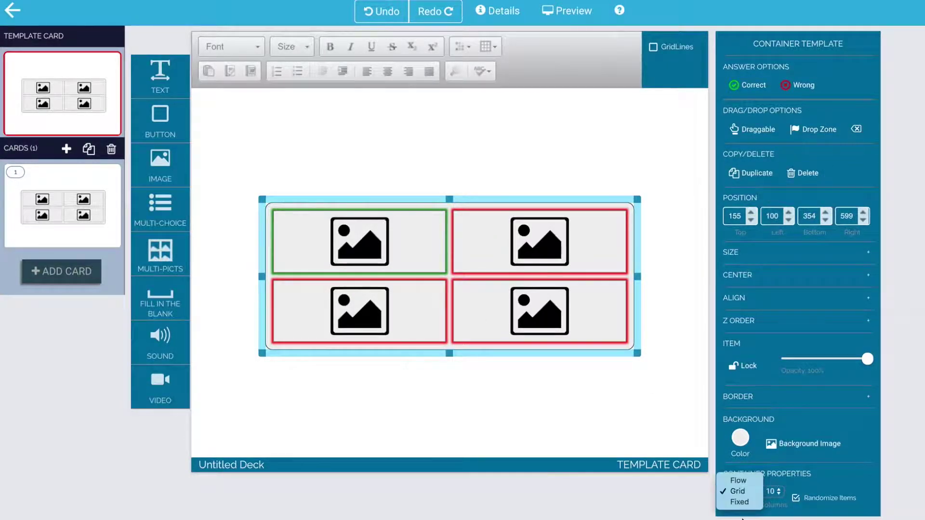
left_click(736, 503)
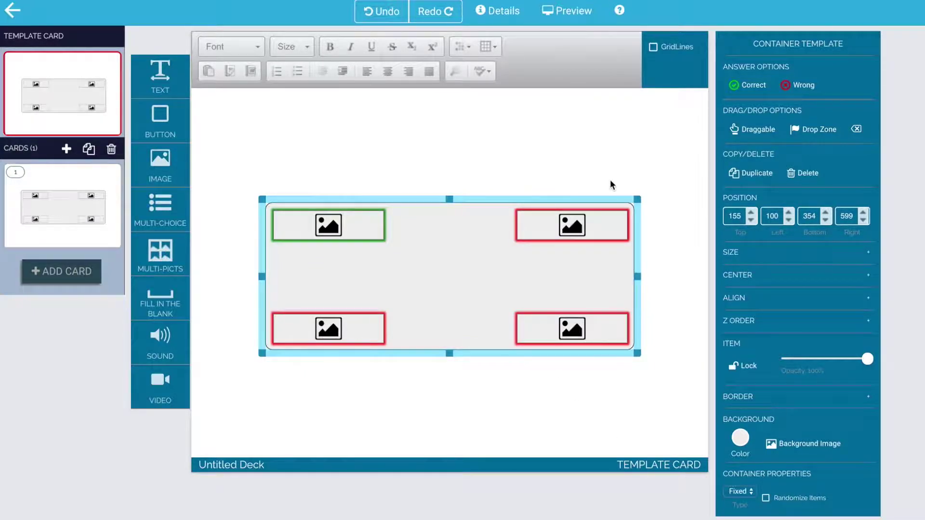
- Remove three image cells, shrink the container around the remaining dice image, and add a text box
left_click(540, 208)
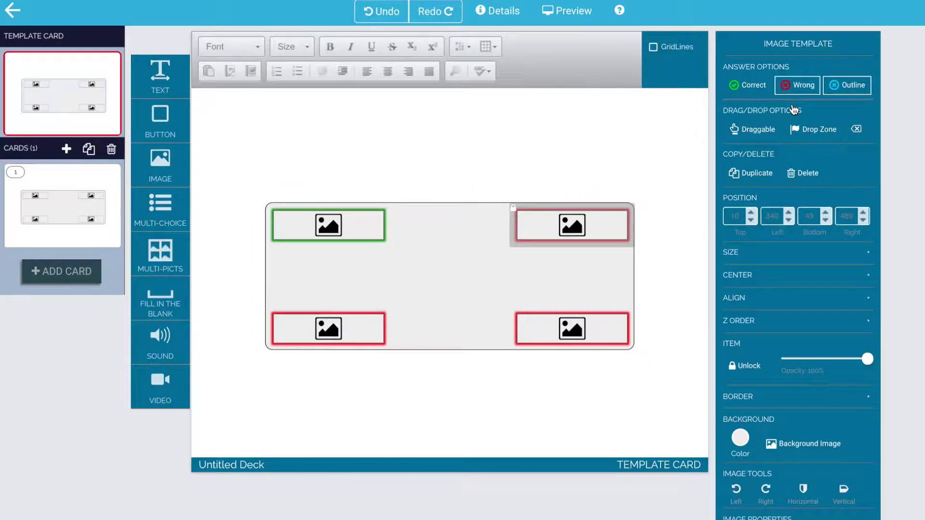
left_click(802, 173)
left_click(527, 313)
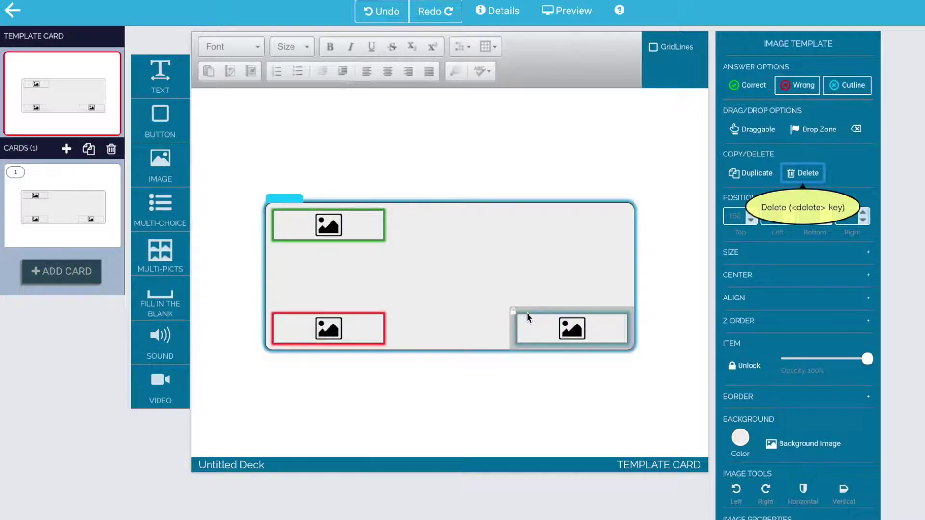
left_click(330, 327, "shift")
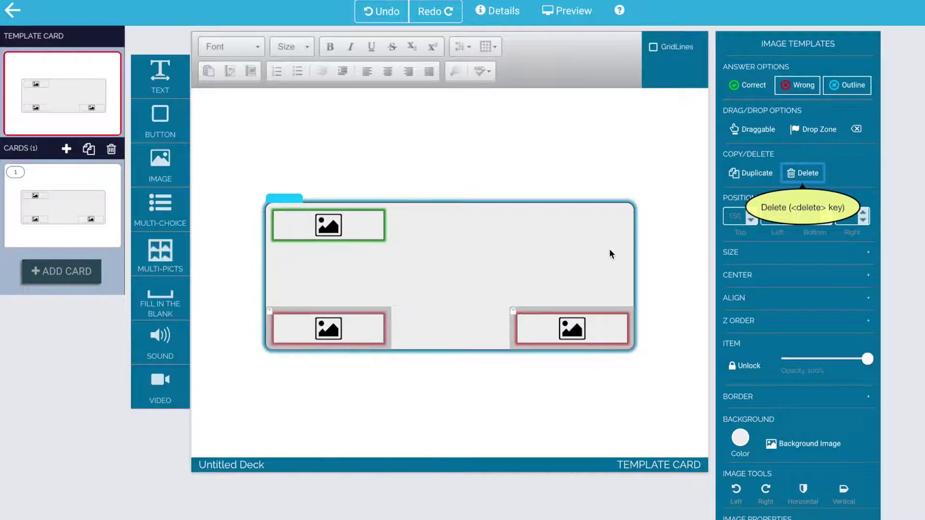
left_click(802, 173)
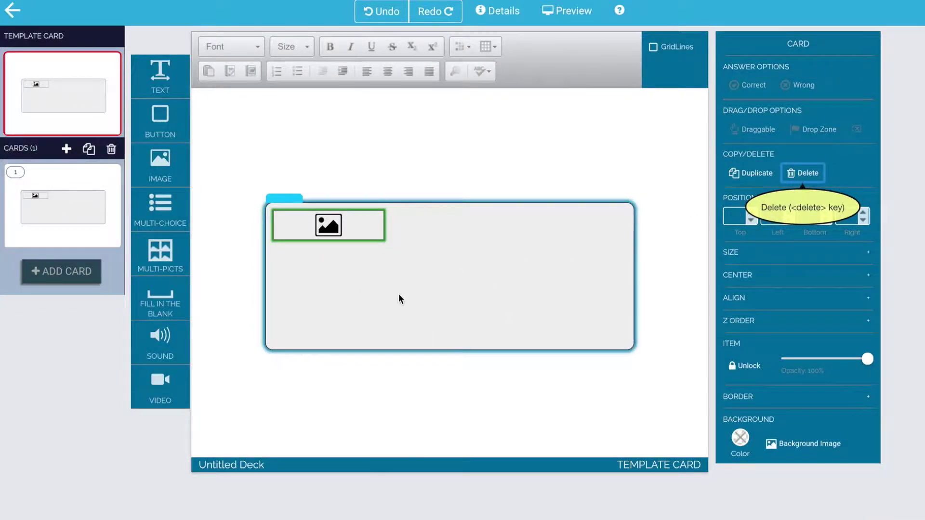
left_click_drag(632, 350, 397, 319)
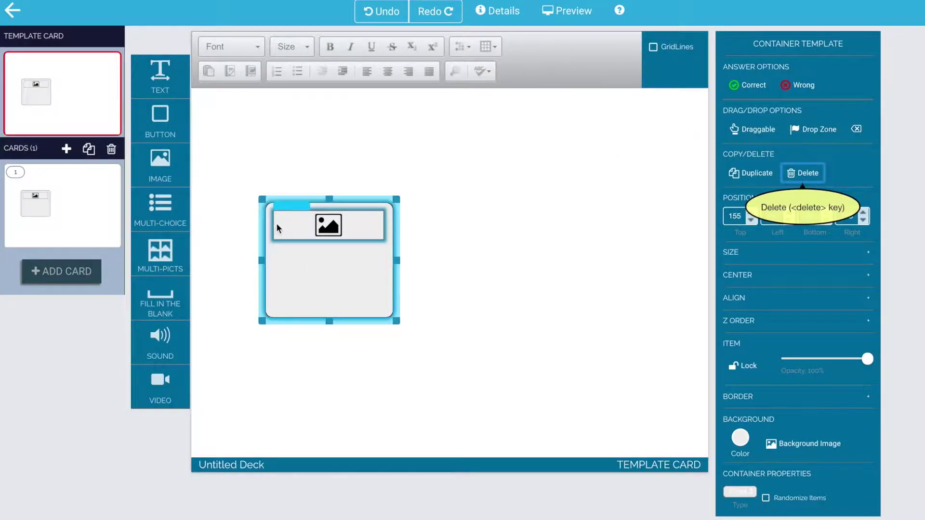
left_click(283, 211)
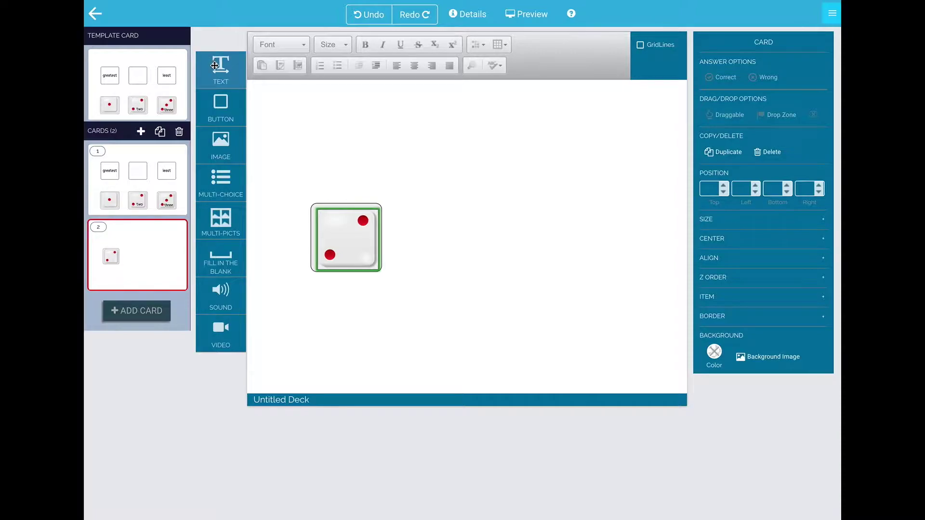
left_click_drag(215, 66, 332, 145)
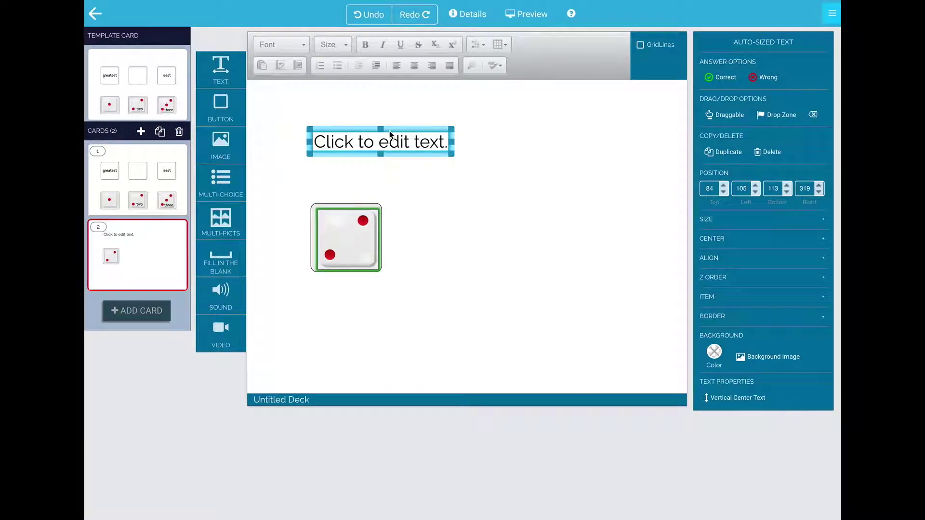
- Type 'two' in the text box and set its font to Pangolin
left_click(375, 140)
type("two")
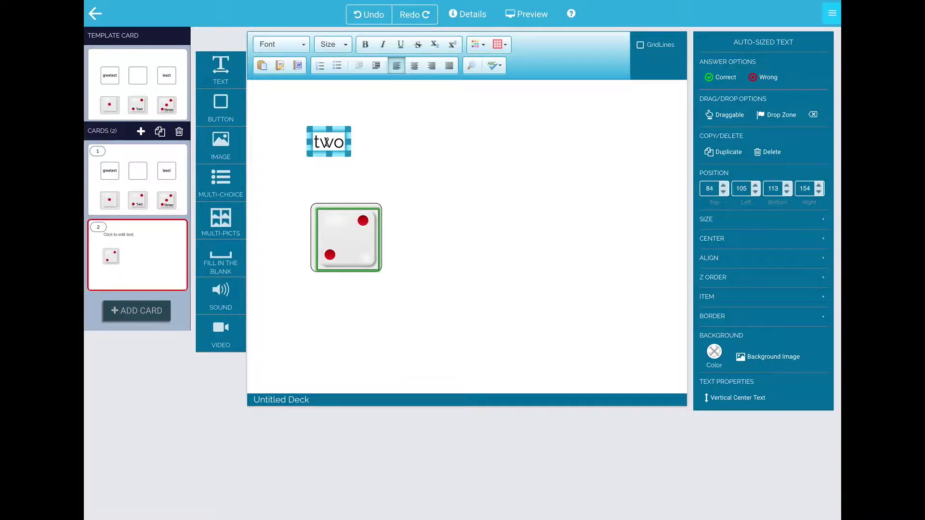
left_click(295, 50)
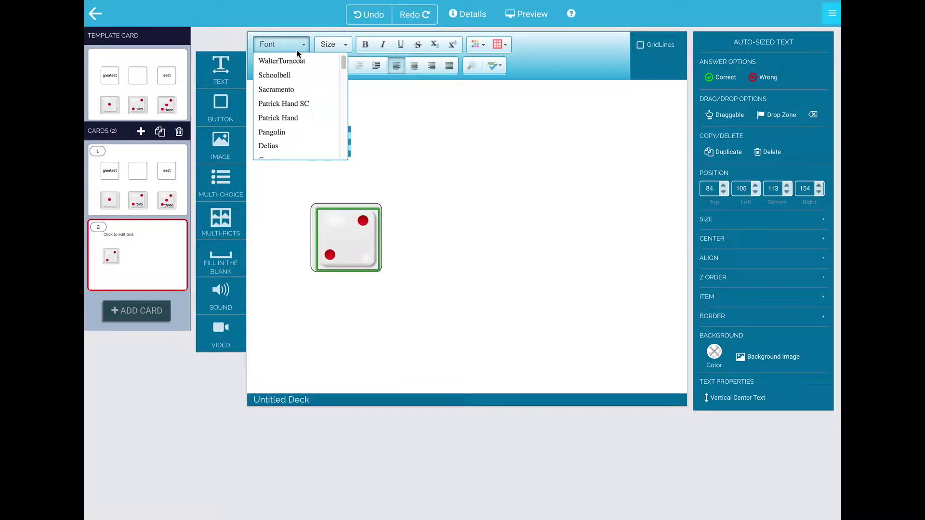
left_click(299, 130)
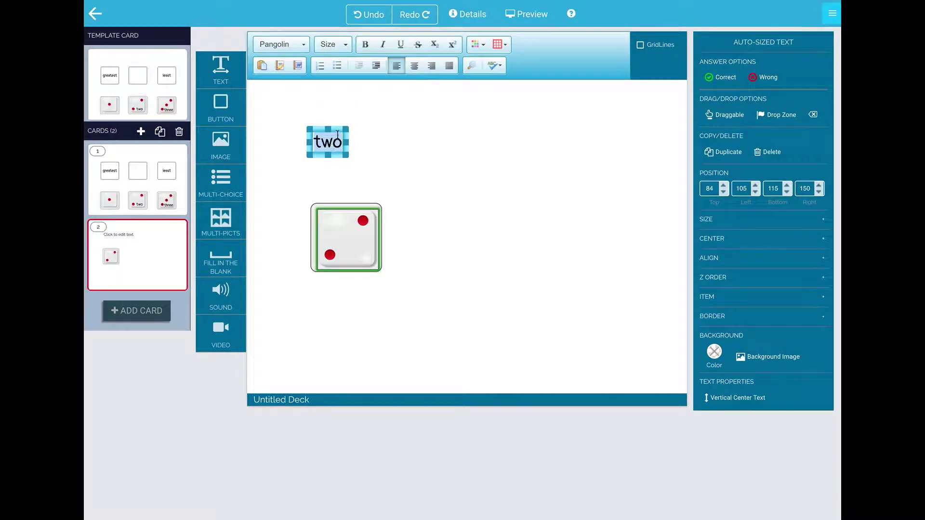
left_click(374, 143)
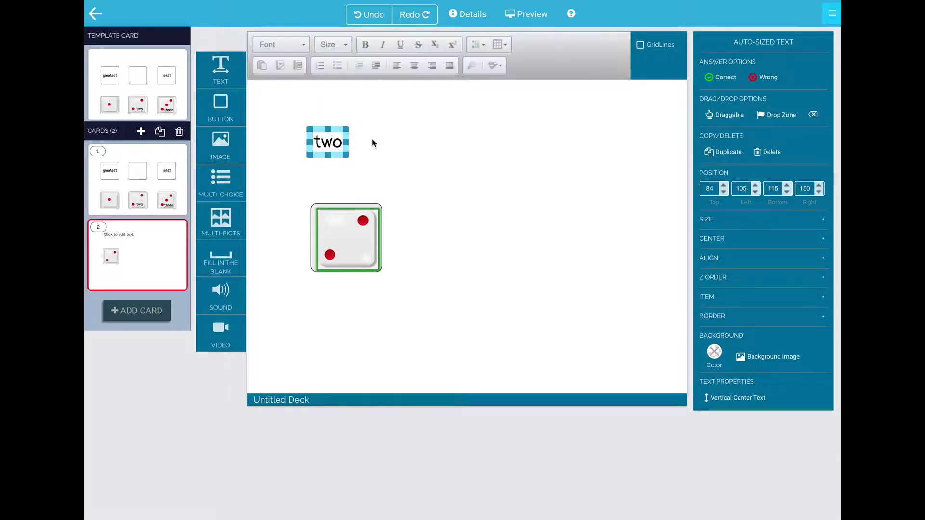
left_click(327, 130)
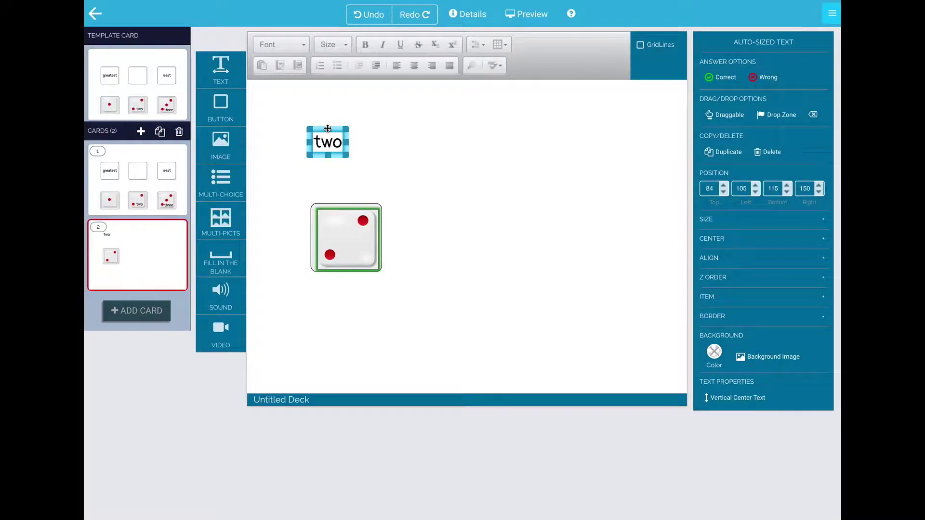
- Paste the 'two' label into the two-dot dice, widen it to one line, and place it lower right
left_click(371, 137)
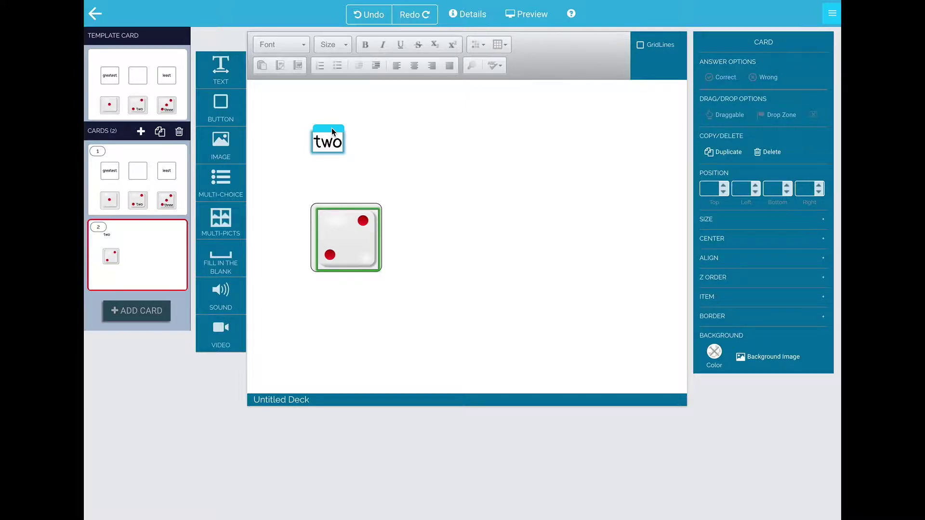
left_click(332, 143)
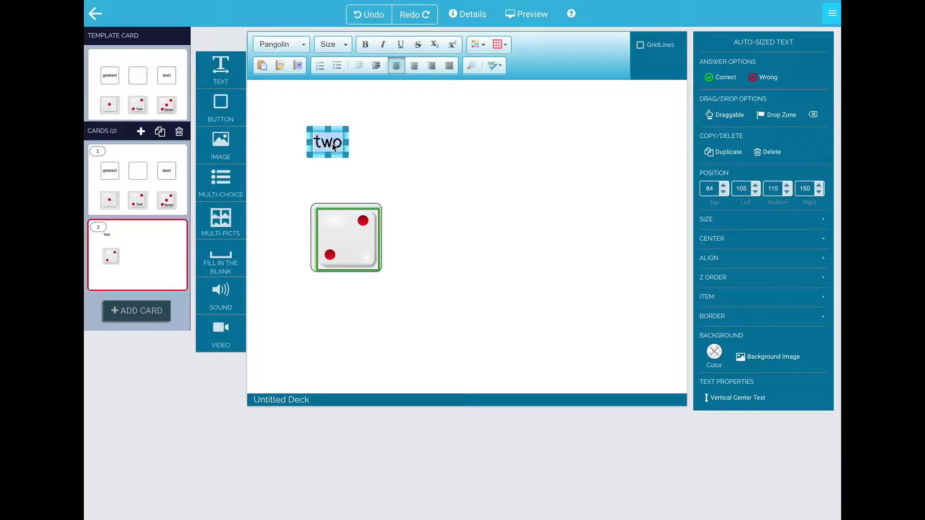
left_click(332, 147)
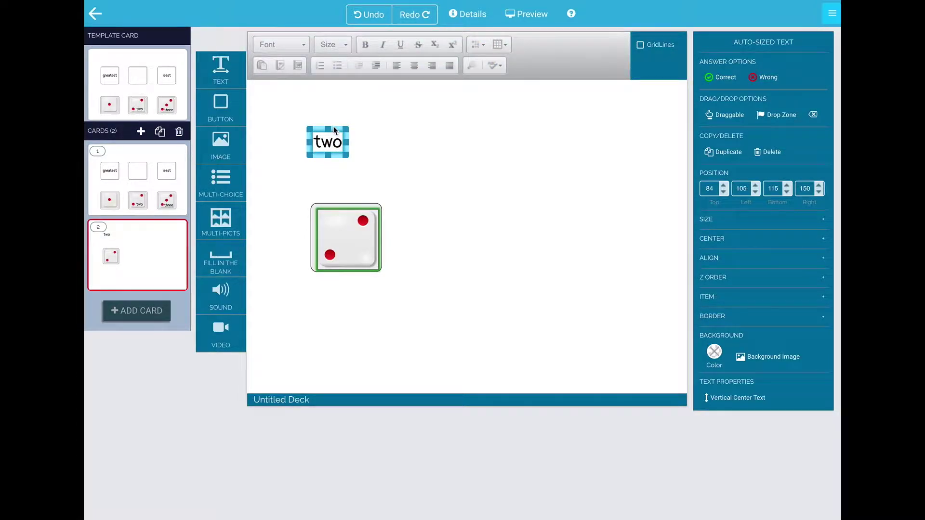
left_click(342, 112)
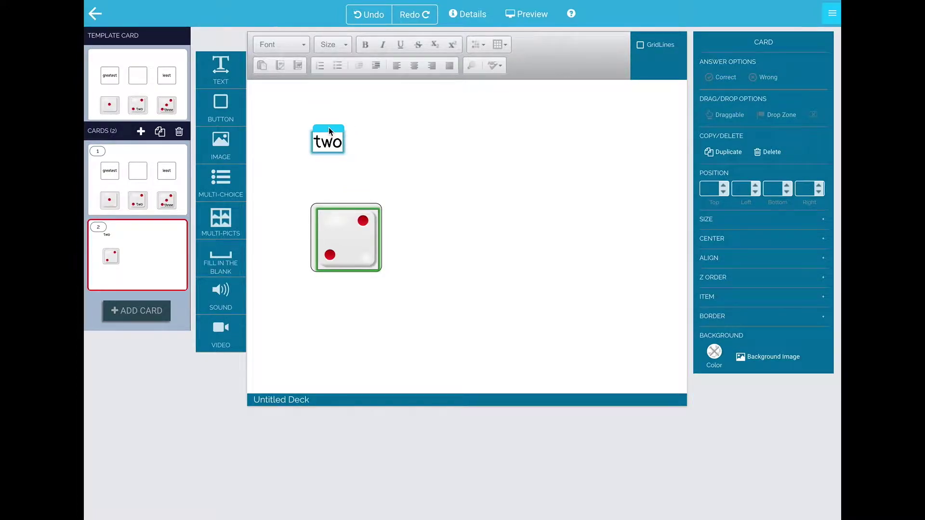
left_click(329, 129)
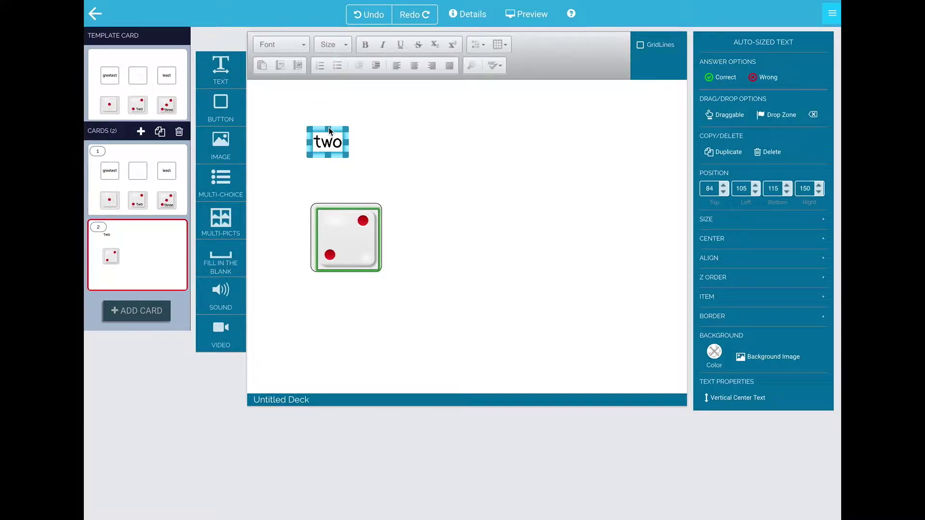
left_click(359, 236)
type("two")
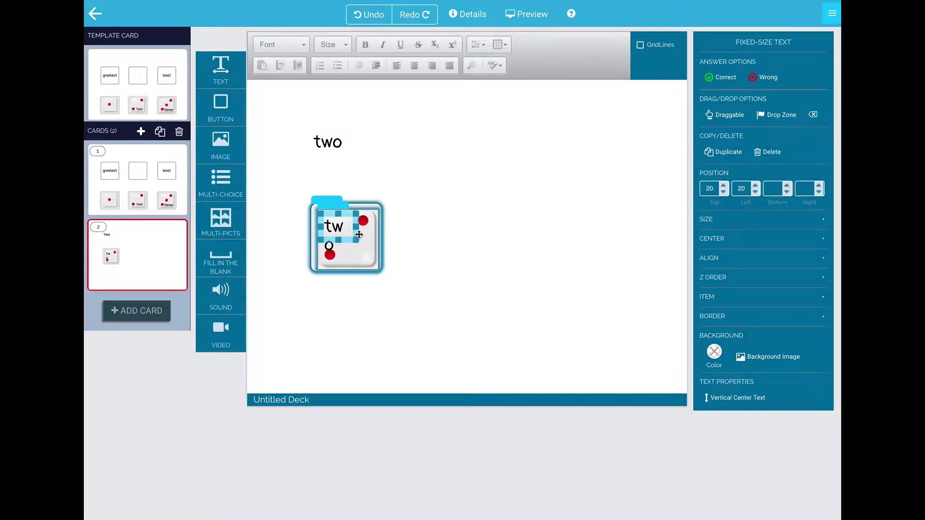
mouse_move(357, 231)
left_mouse_down()
mouse_move(367, 230)
mouse_move(365, 242)
left_mouse_up()
left_click(437, 176)
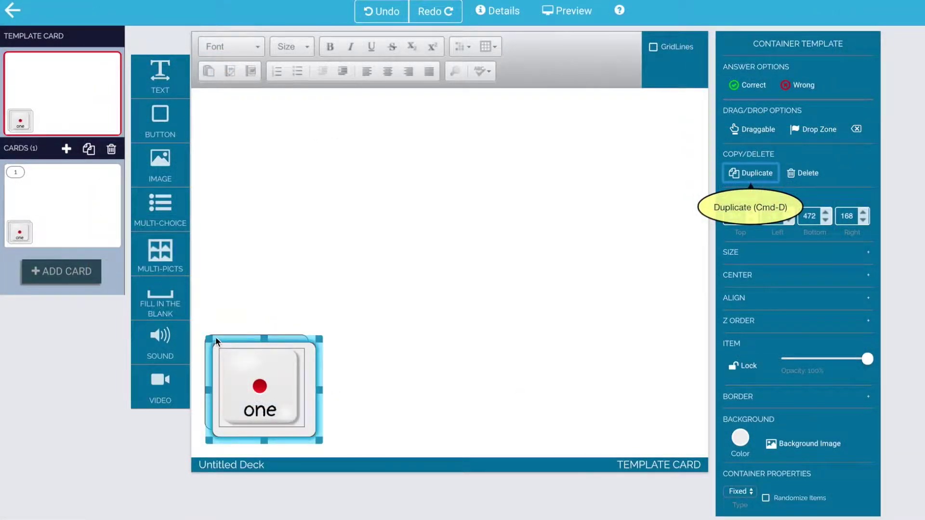
- Duplicate the one dice twice, space the three copies in a bottom row, and select all three
key("super+d")
left_click_drag(221, 338, 504, 338)
left_click(757, 175)
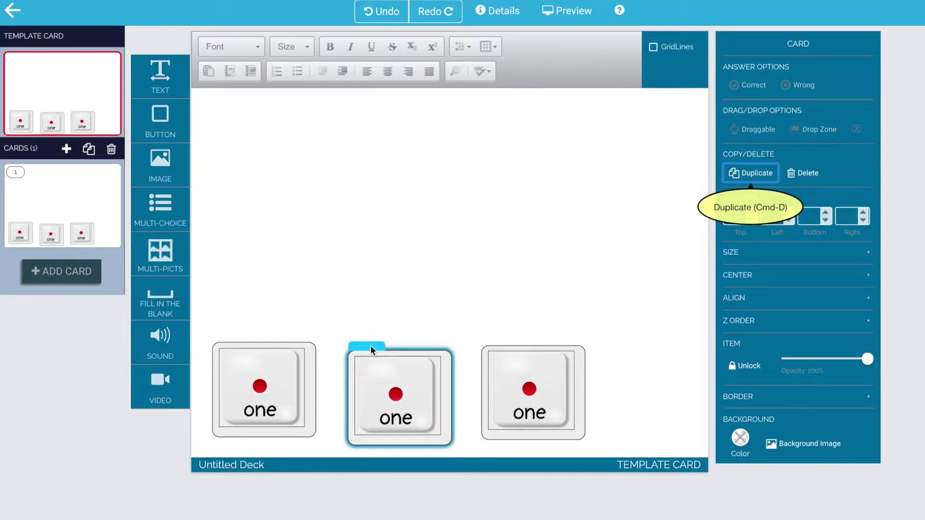
left_click_drag(370, 345, 381, 338)
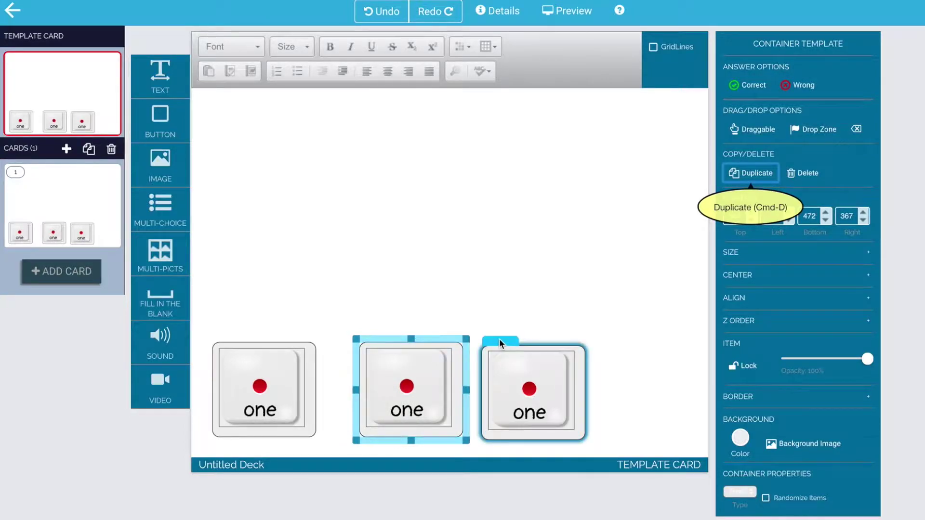
left_click_drag(500, 339, 529, 334)
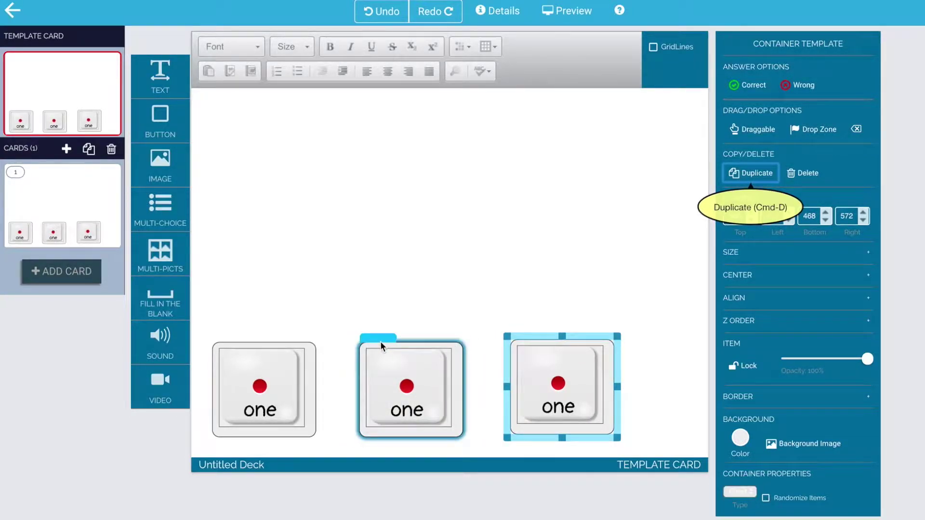
left_click(381, 345, "shift")
left_click(238, 340, "shift")
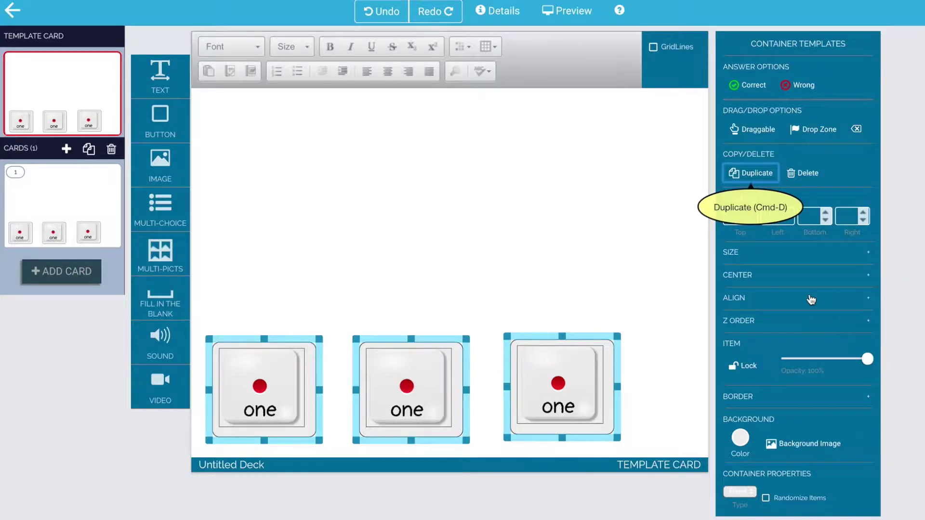
left_click(866, 302)
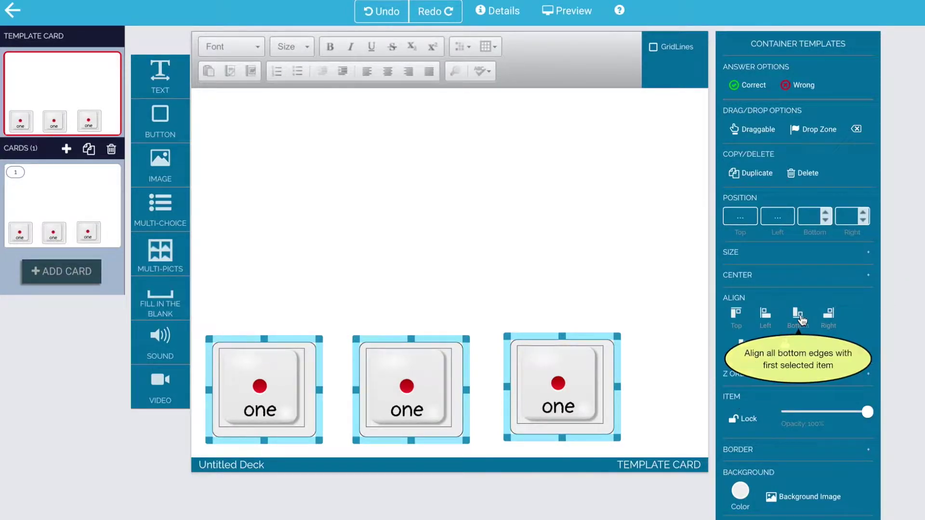
- Align the three dice by their bottom edges and widen the 'three' label to one line
left_click(798, 315)
left_click(618, 403)
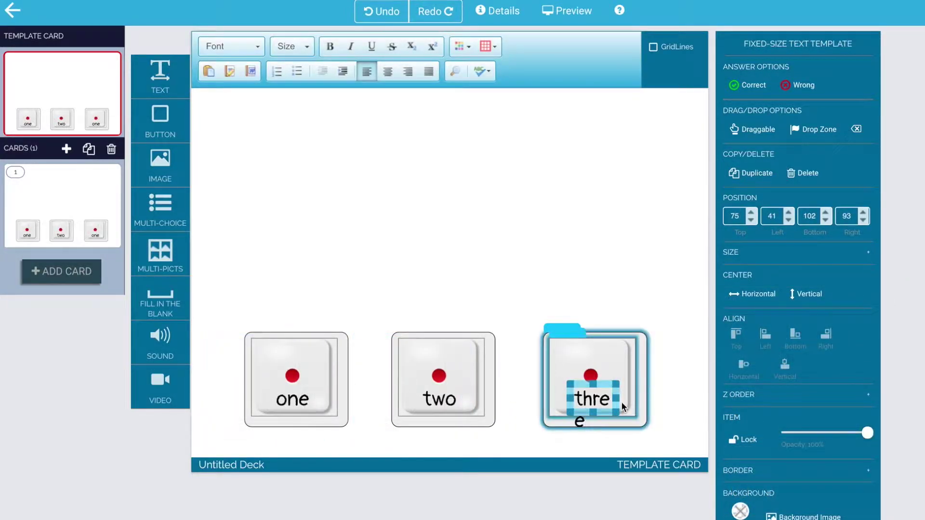
left_click_drag(618, 403, 630, 401)
- Swap the middle and right dice to dice2.png and dice3.png, and nudge the 'two' label off the dot
left_click(449, 376)
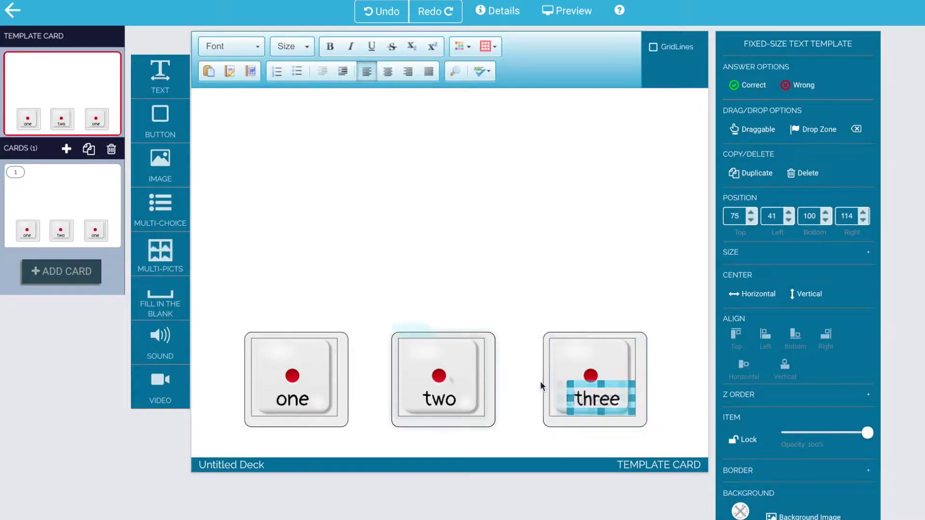
double_click(450, 376)
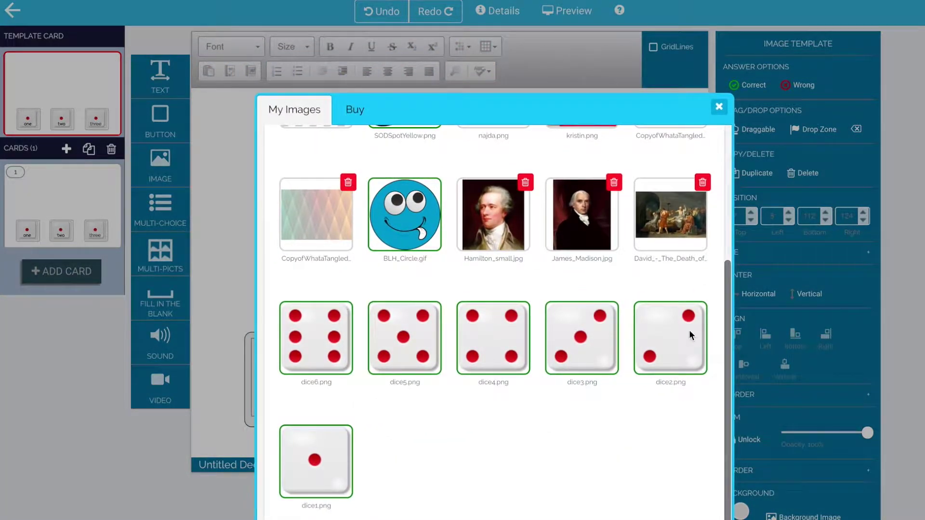
left_click(692, 337)
double_click(566, 361)
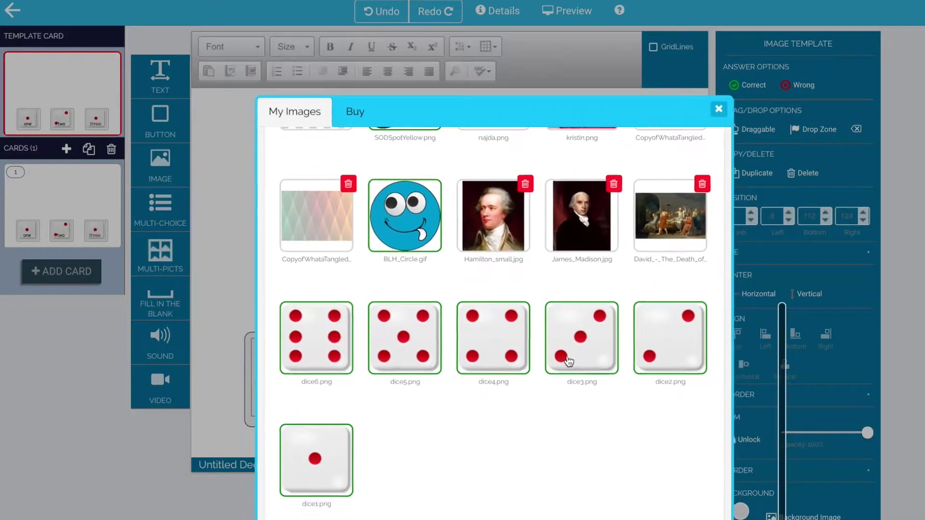
left_click(563, 351)
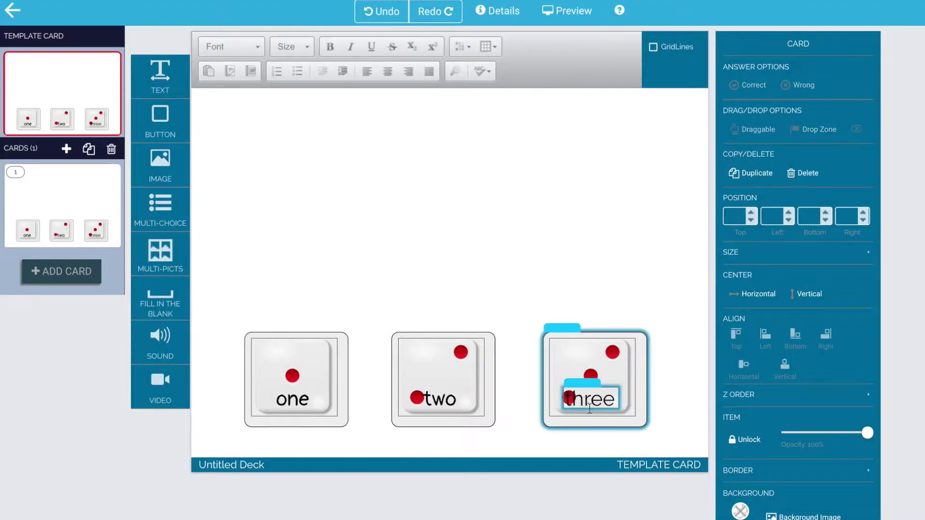
left_click(631, 317)
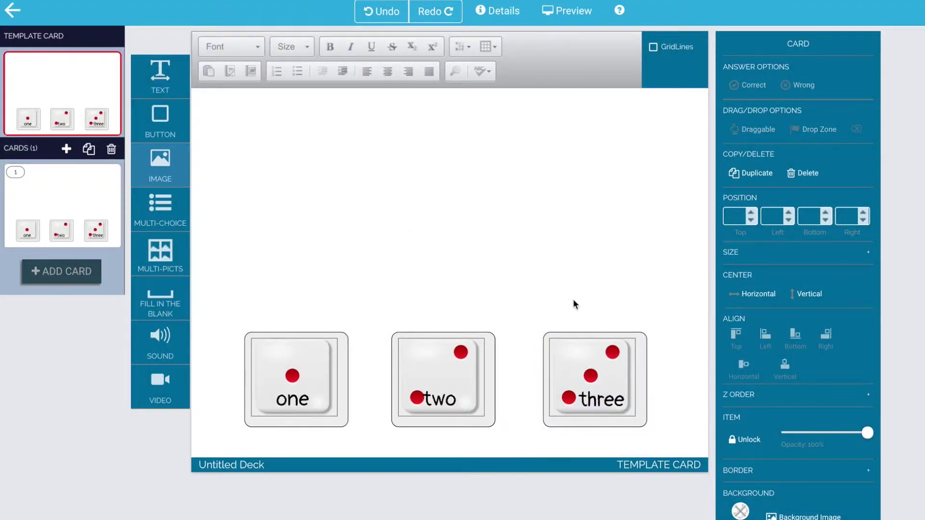
left_click_drag(442, 384, 451, 381)
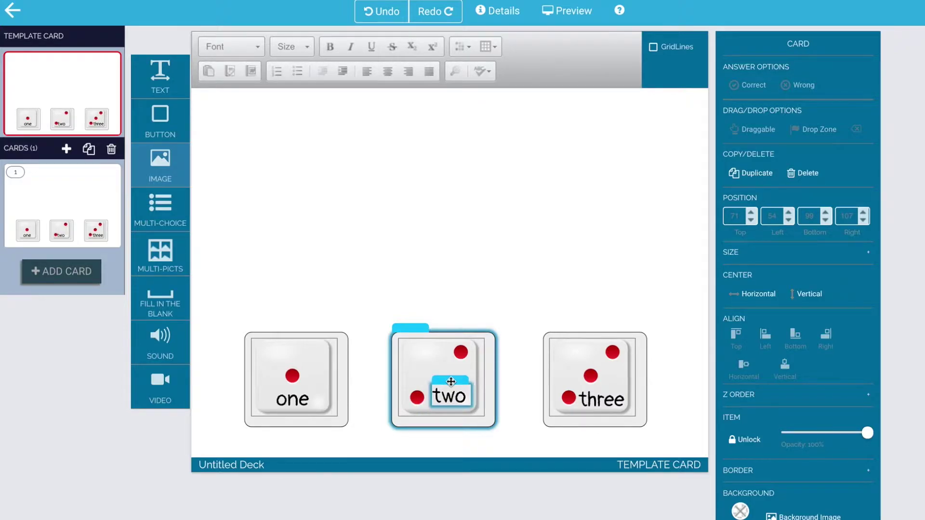
left_click(561, 275)
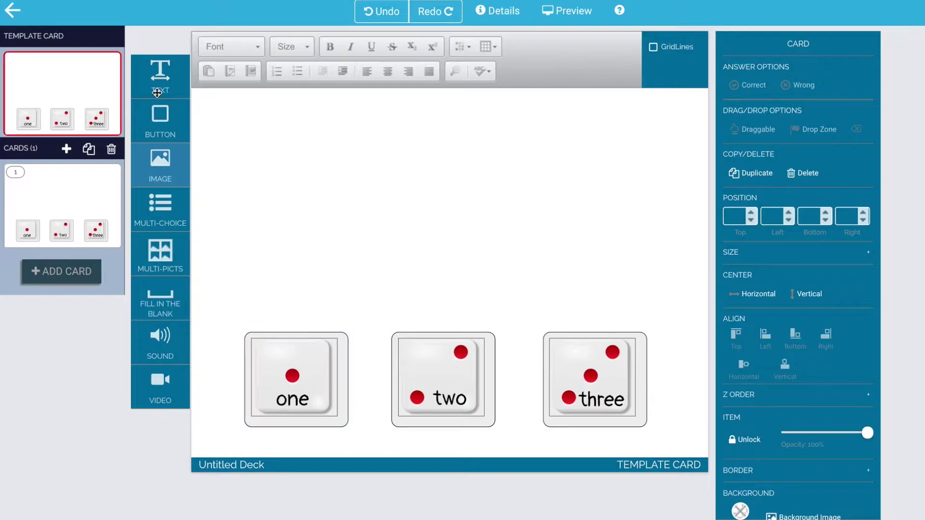
- Add a tall, narrow 'least' button box and line up the blank box beside it
left_click_drag(160, 118, 288, 193)
left_click_drag(372, 222, 359, 278)
double_click(299, 225)
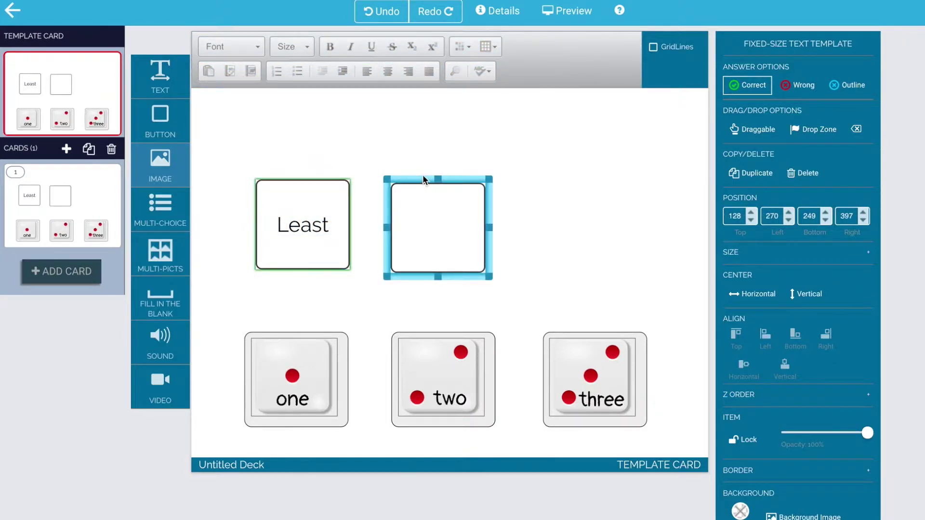
mouse_move(424, 179)
left_mouse_down()
mouse_move(591, 169)
mouse_move(434, 177)
left_mouse_up()
- Duplicate the 'least' box and place the copy at the right end of the row
left_click(338, 193)
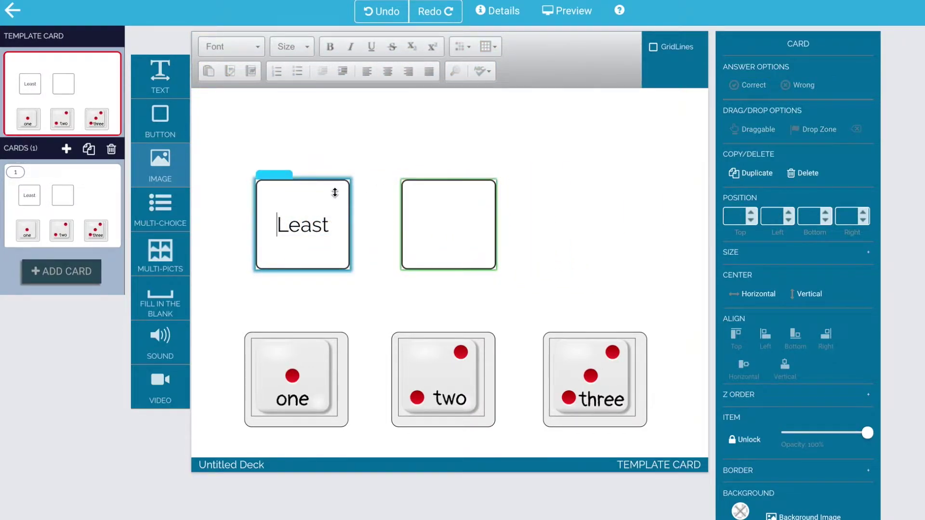
left_click(747, 173)
left_click_drag(343, 187, 626, 174)
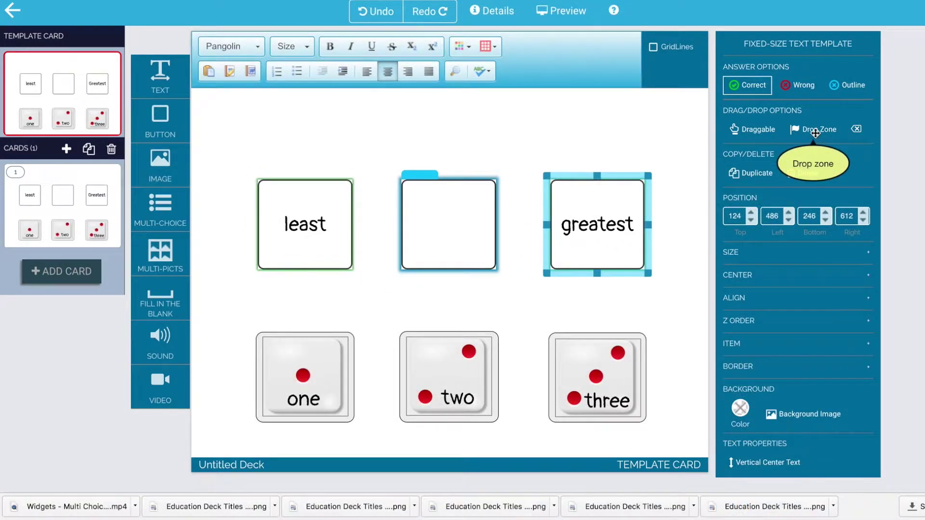
- Make the greatest and least boxes drop zones under Drag/Drop Options
left_click(815, 137)
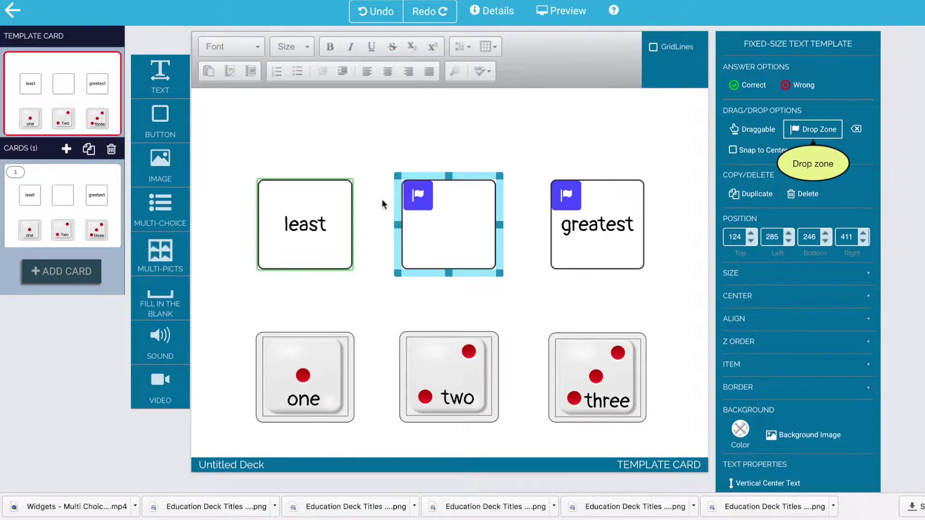
left_click(322, 200)
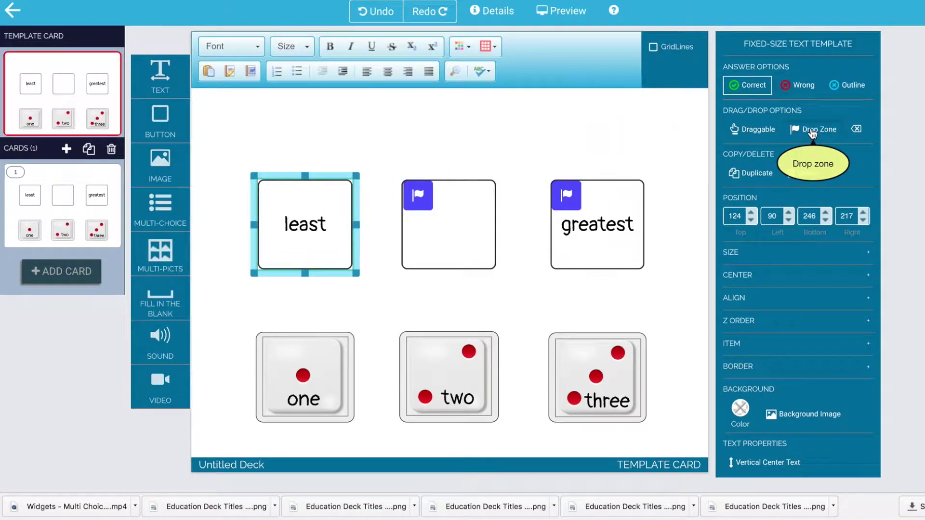
left_click(467, 161)
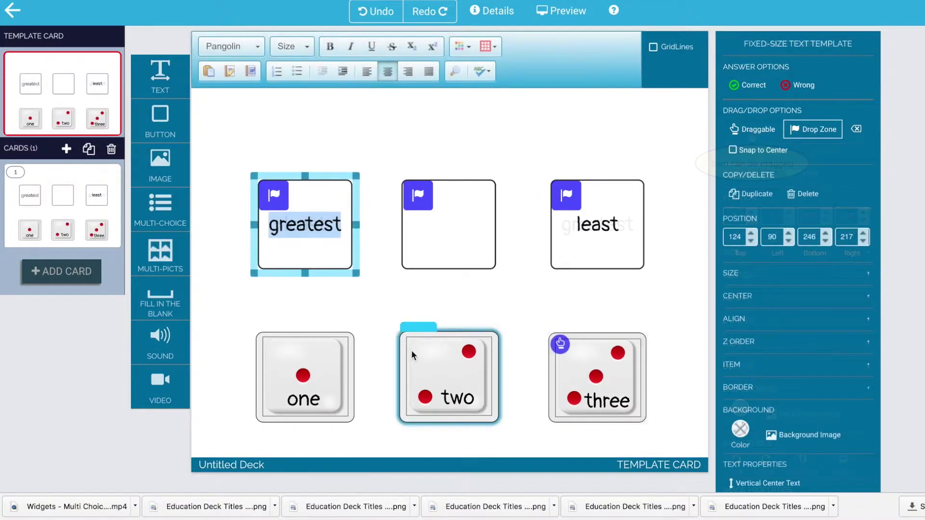
left_click(424, 329)
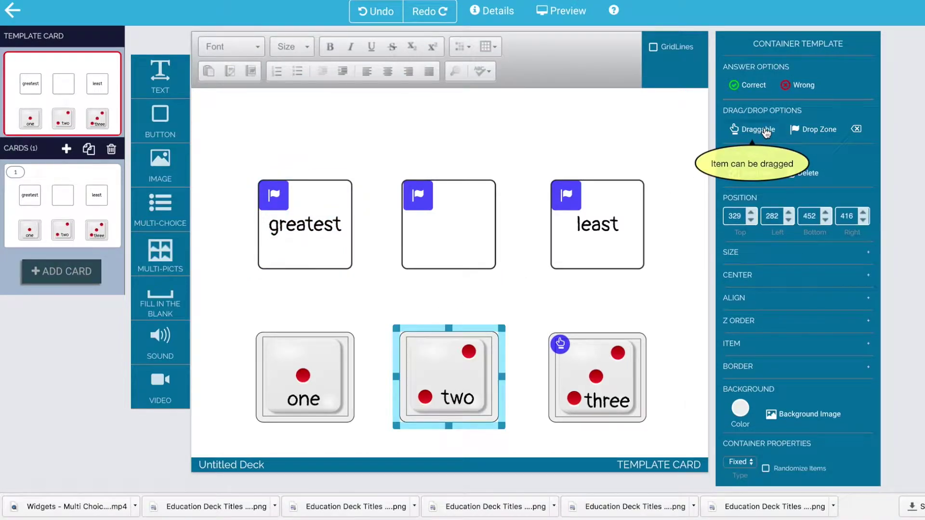
- Make the dice draggable and link two to the middle box, three to greatest, one to least
left_click(752, 129)
left_click_drag(412, 343, 417, 189)
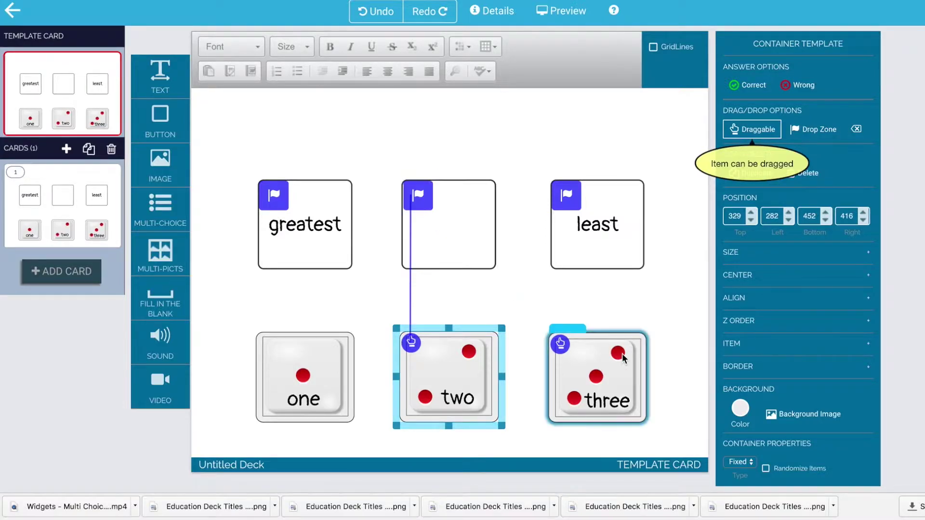
left_click_drag(560, 344, 277, 193)
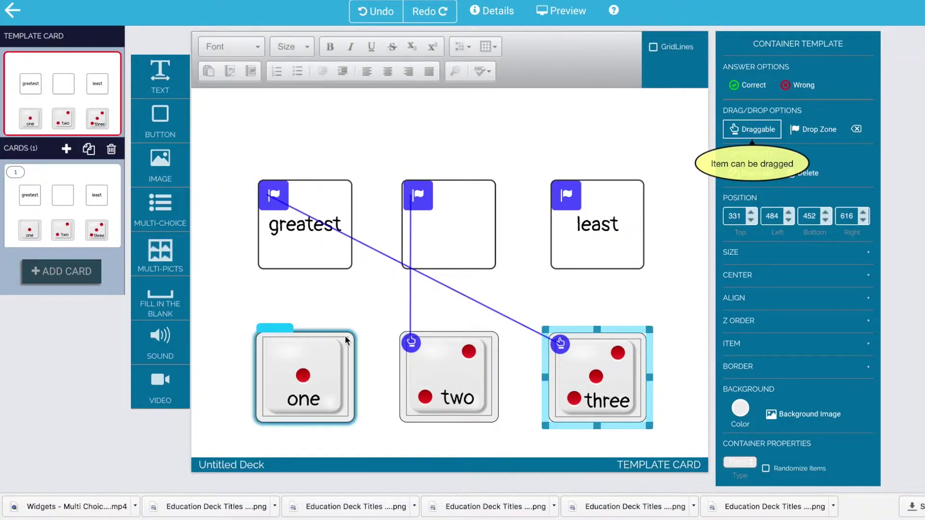
left_click(273, 325)
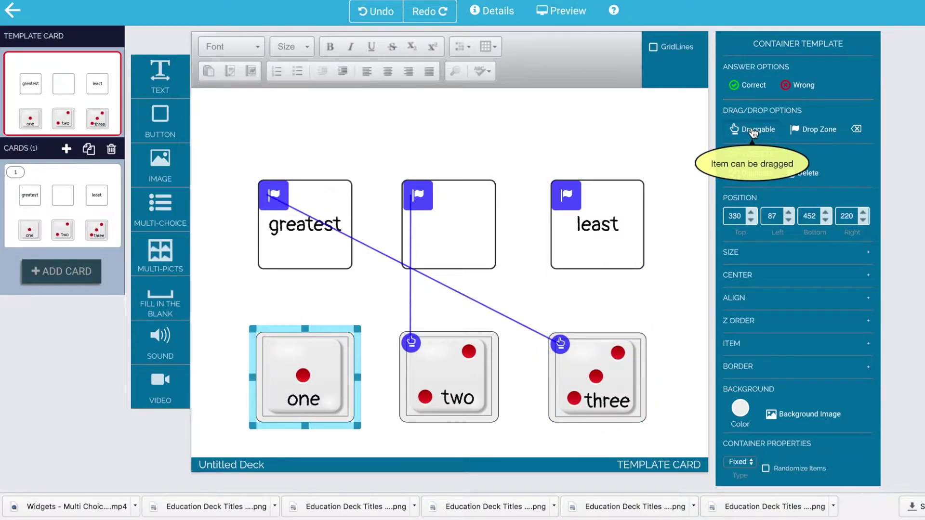
left_click(752, 130)
left_click_drag(266, 343, 574, 194)
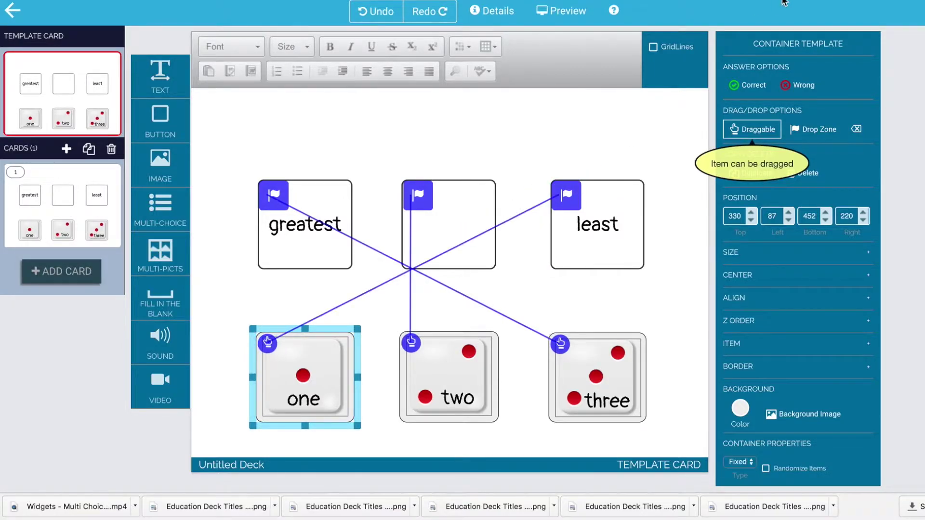
left_click(580, 14)
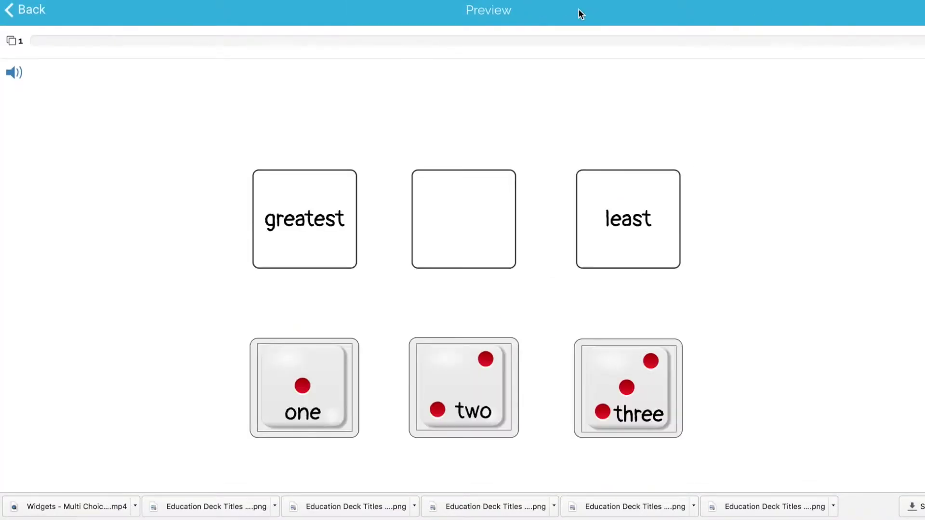
left_click_drag(611, 396, 306, 231)
left_click_drag(471, 407, 484, 255)
left_click_drag(317, 388, 671, 221)
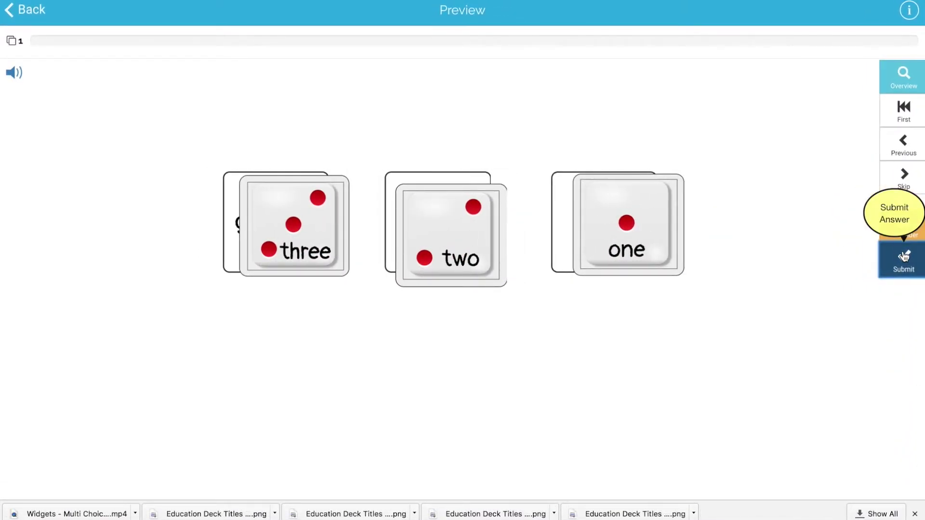
left_click(904, 257)
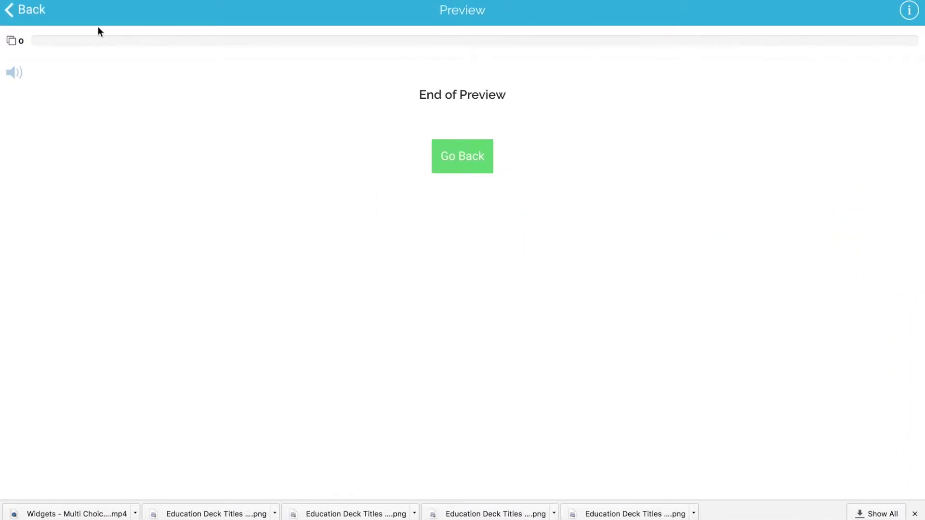
left_click(30, 11)
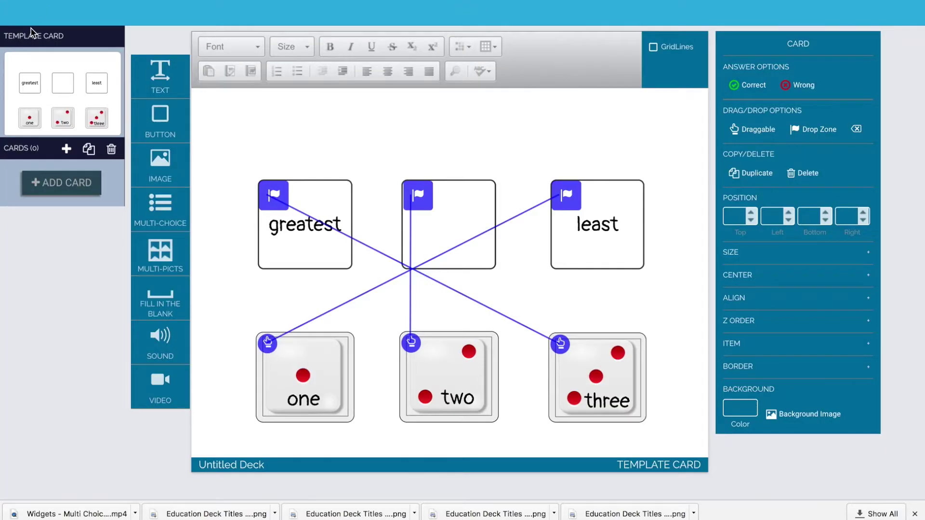
- Enable Snap to Center on the greatest and blank drop zones, then preview the card
left_click(336, 193)
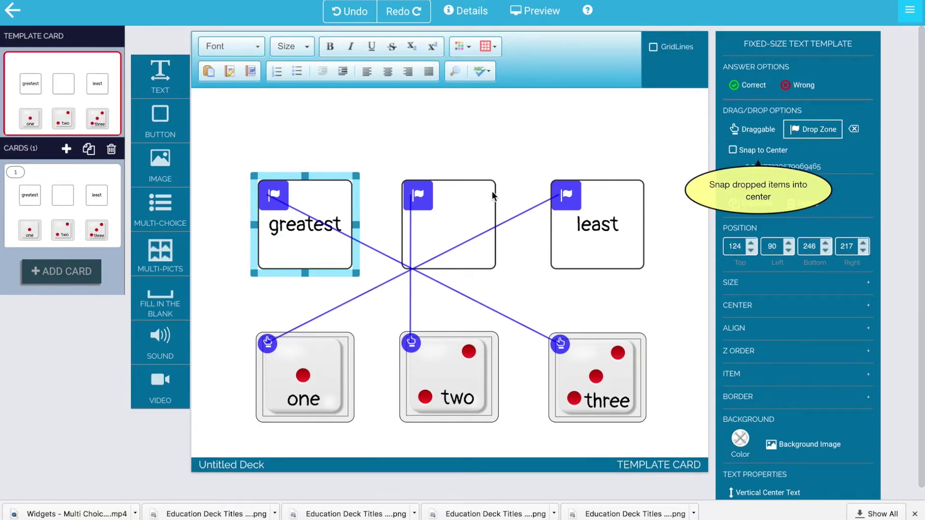
left_click(733, 150)
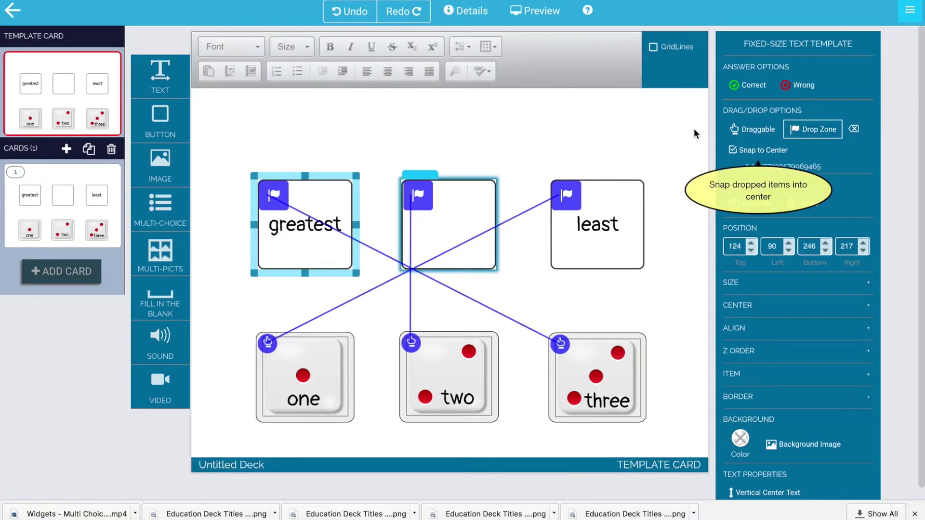
left_click(466, 186)
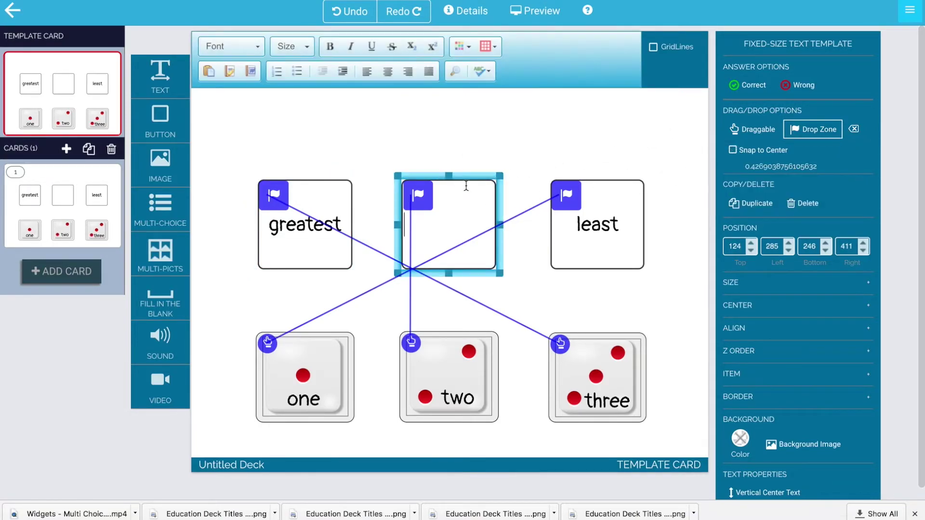
left_click(733, 151)
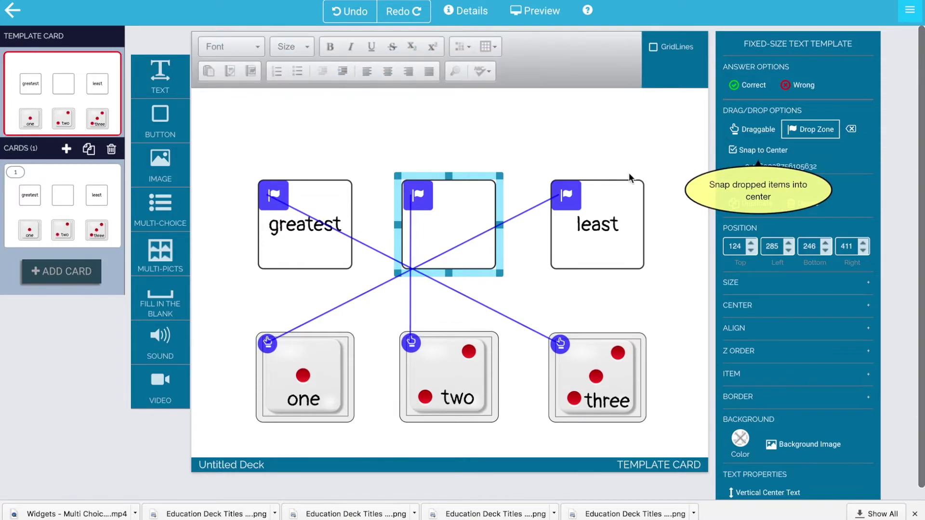
left_click(577, 180)
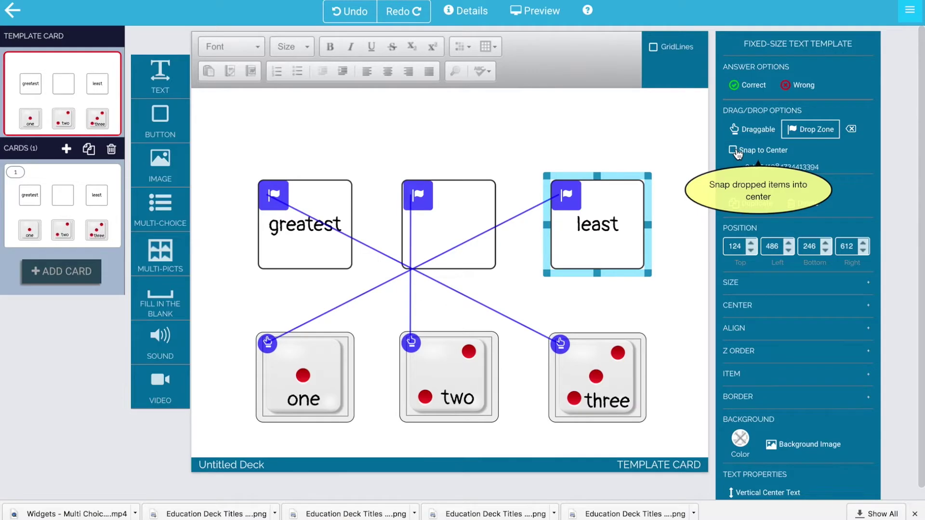
left_click(535, 10)
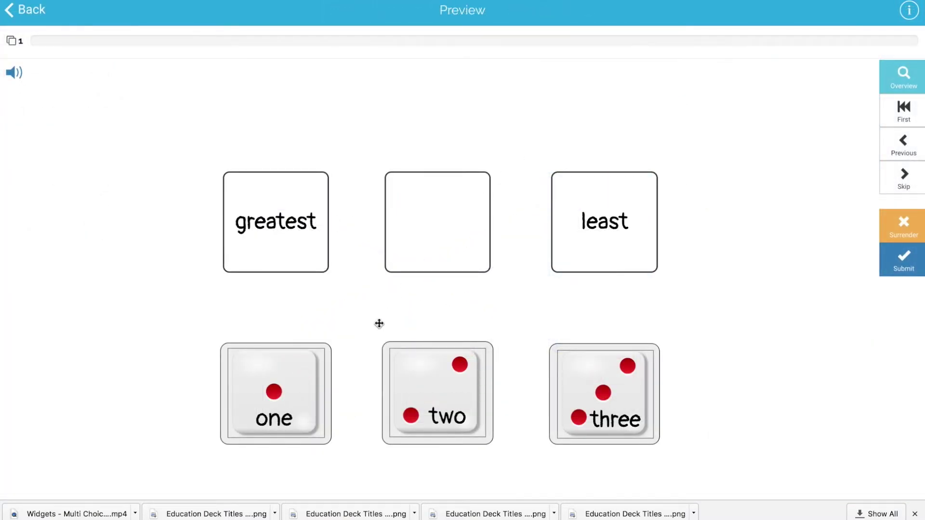
- Drop the dice in a wrong order (three, one, two) and submit to test checking
left_click_drag(278, 393, 456, 221)
left_click_drag(481, 381, 603, 220)
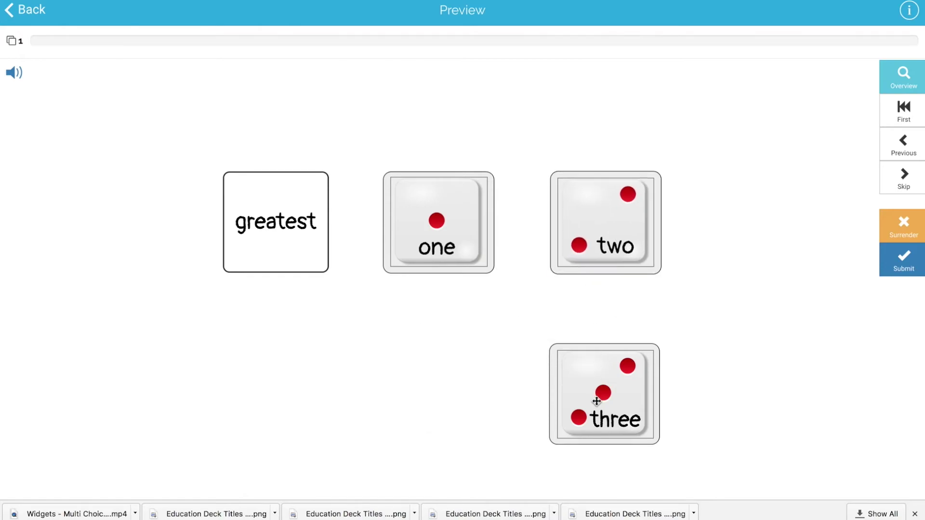
left_click_drag(597, 402, 294, 231)
left_click(905, 263)
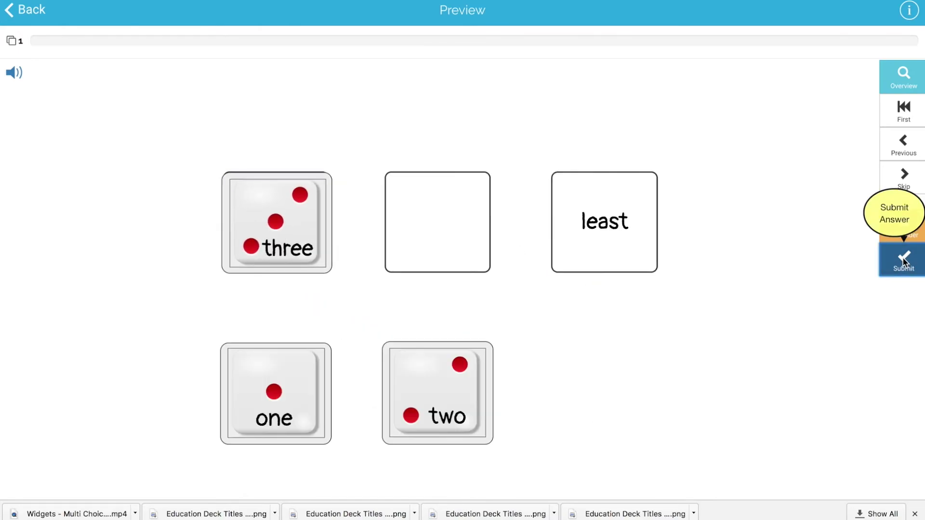
- Rearrange the dice to three, two, one and submit the correct answer
left_click_drag(410, 398, 429, 225)
left_click_drag(302, 374, 586, 244)
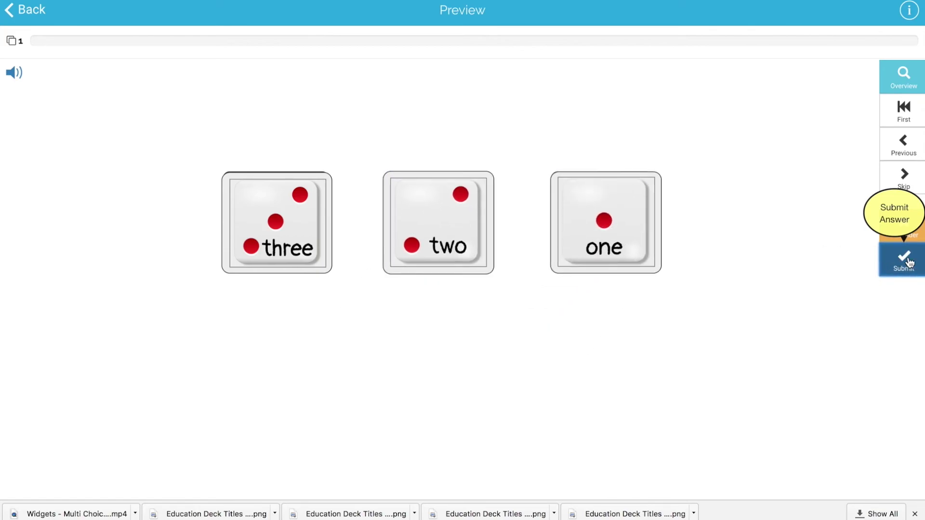
left_click(903, 260)
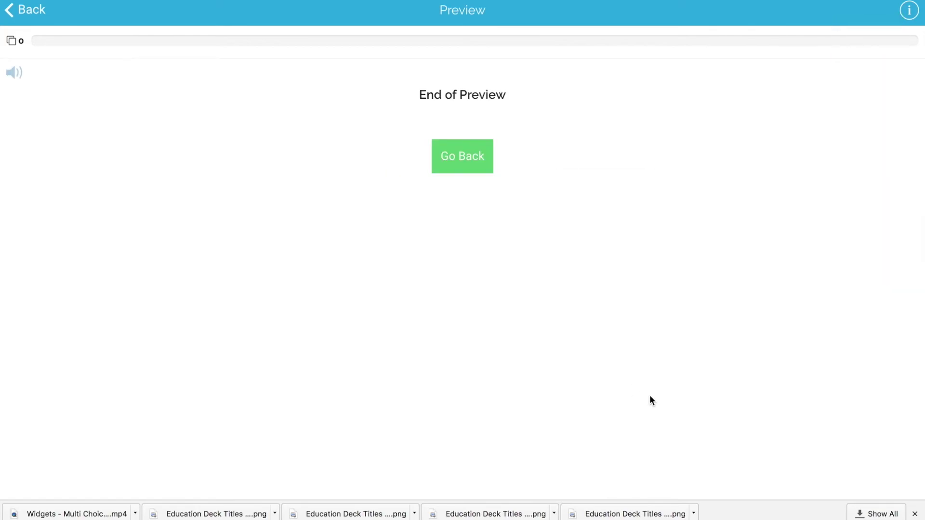